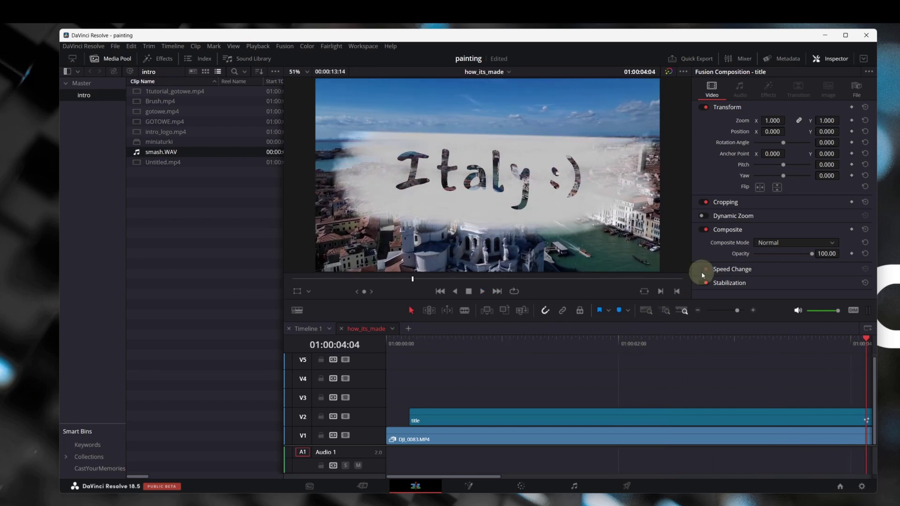
Launch GIMP and create a 150 × 150 px image at 150 ppi filled with transparency
click(826, 35)
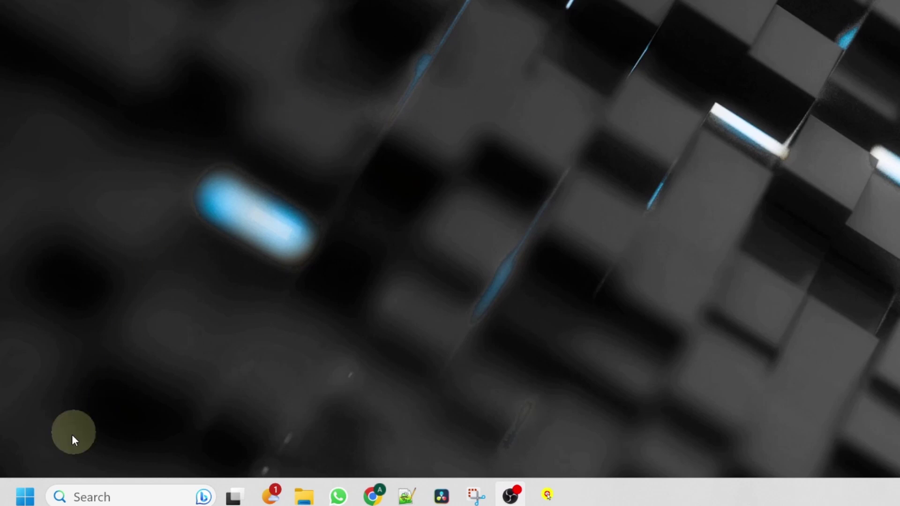
click(35, 500)
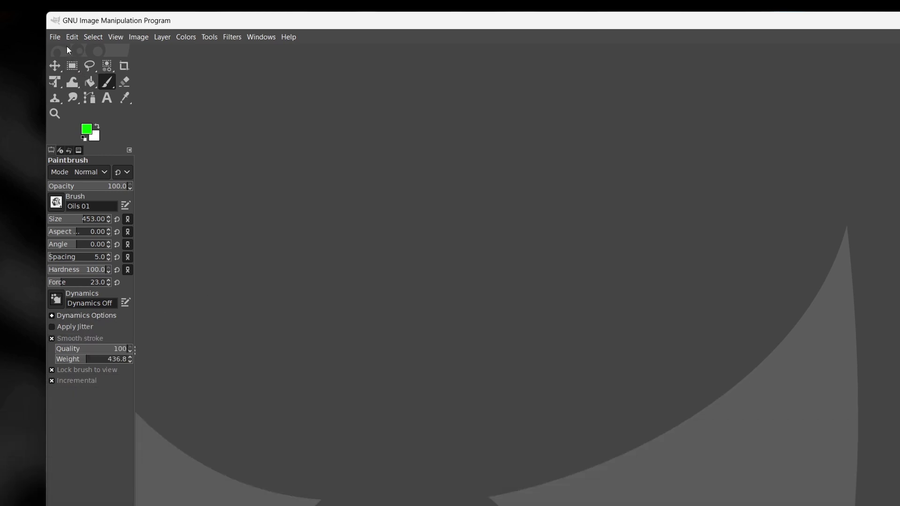
click(55, 36)
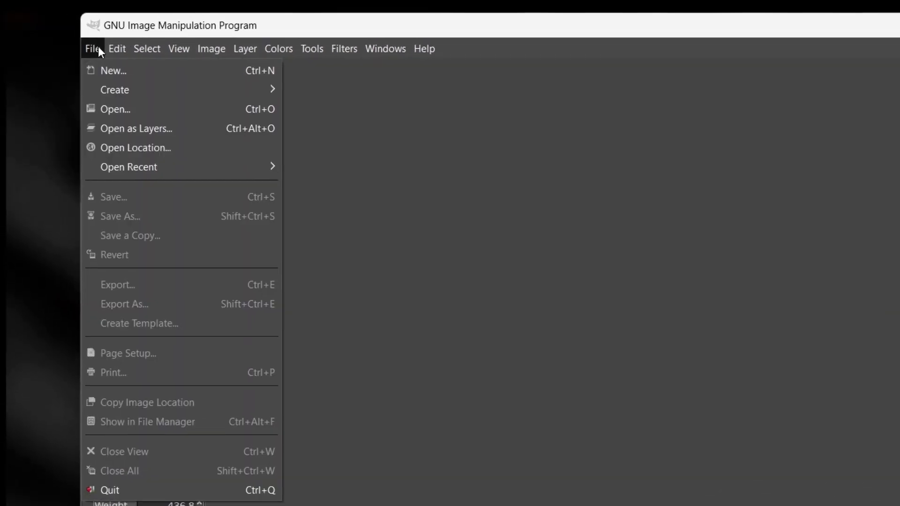
click(109, 80)
click(52, 187)
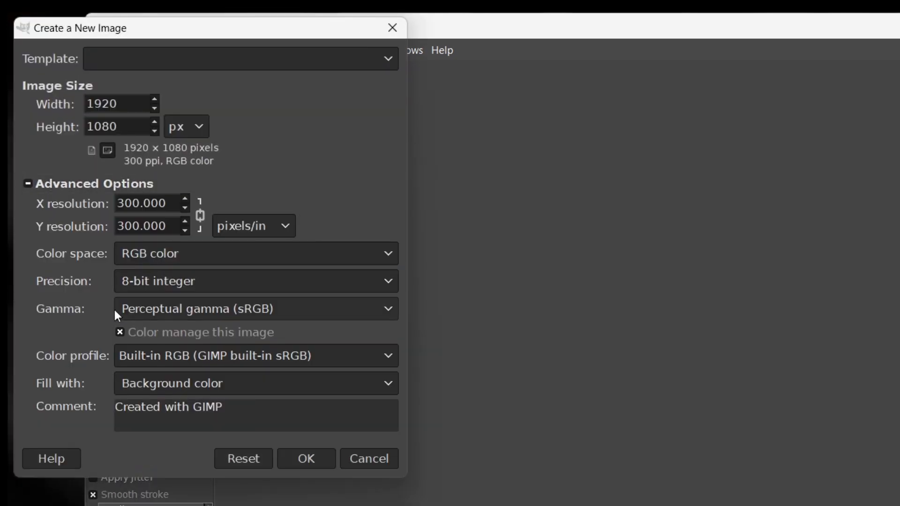
click(153, 384)
click(194, 465)
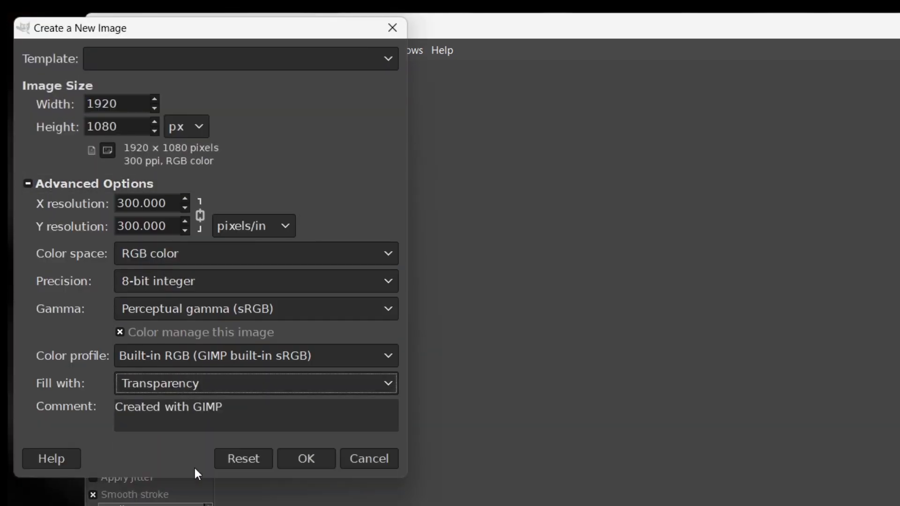
double_click(142, 206)
text(150)
key(Tab)
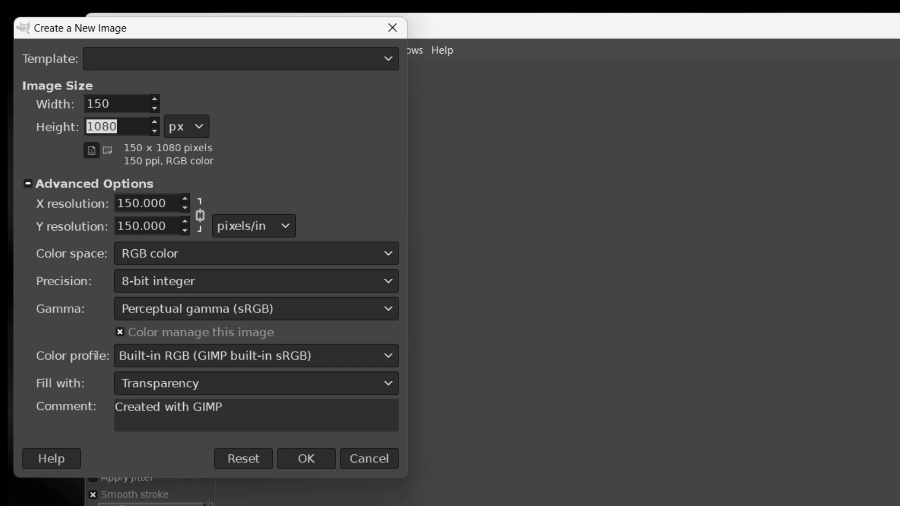
click(313, 449)
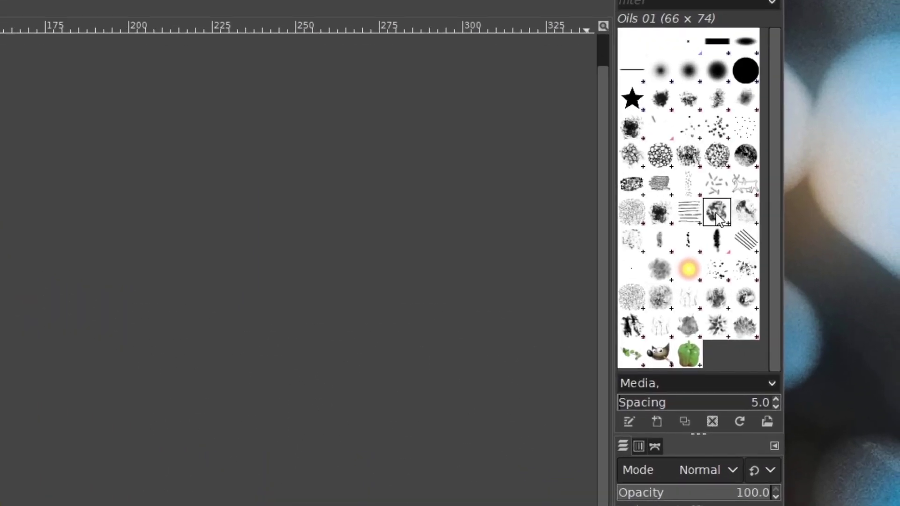
Select the Oils 01 brush tip and set the foreground colour to green
click(689, 214)
click(717, 214)
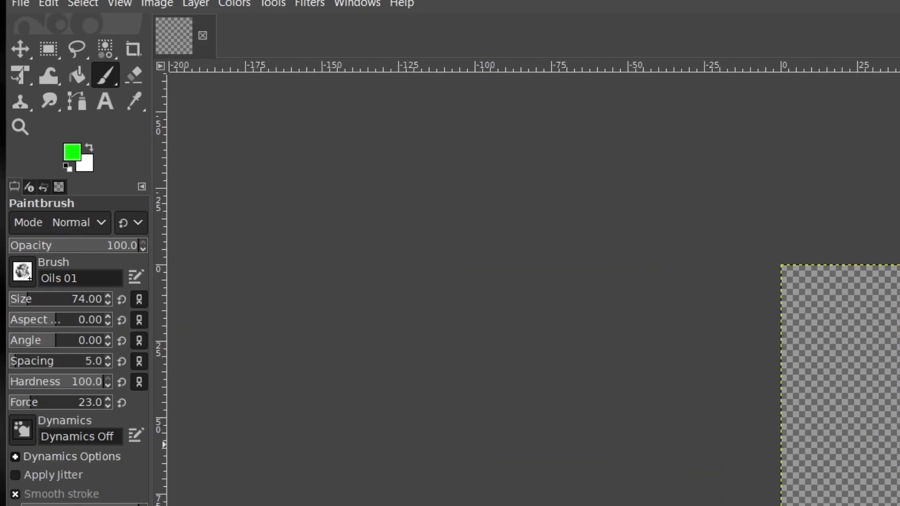
click(72, 152)
click(196, 316)
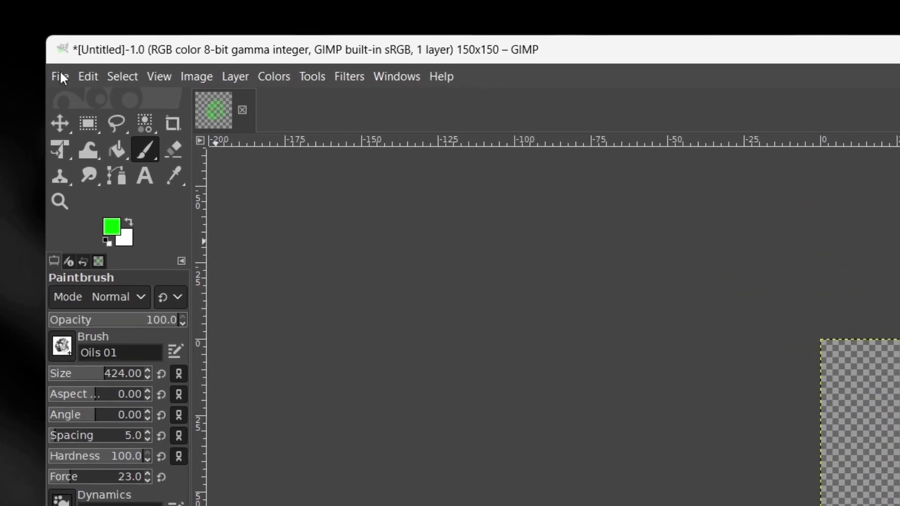
Export the painted image as green.png in the 019_brush folder
click(61, 75)
click(151, 369)
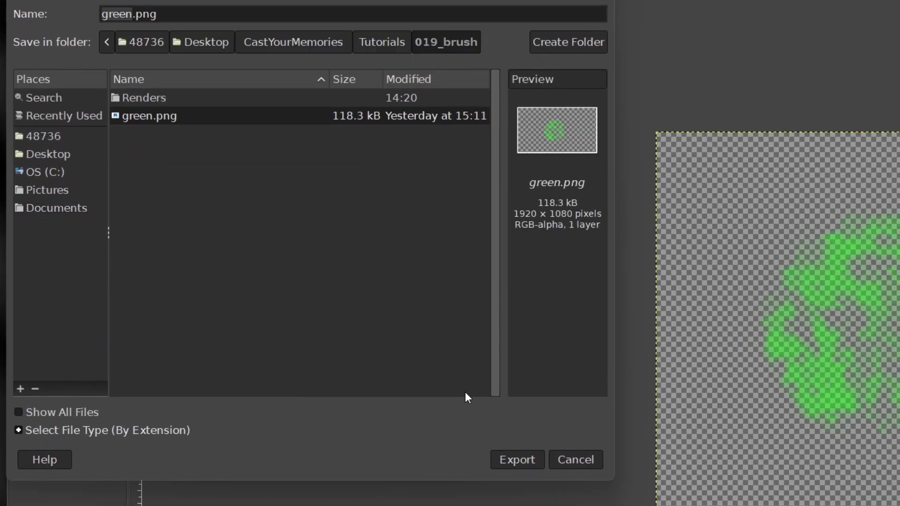
click(517, 460)
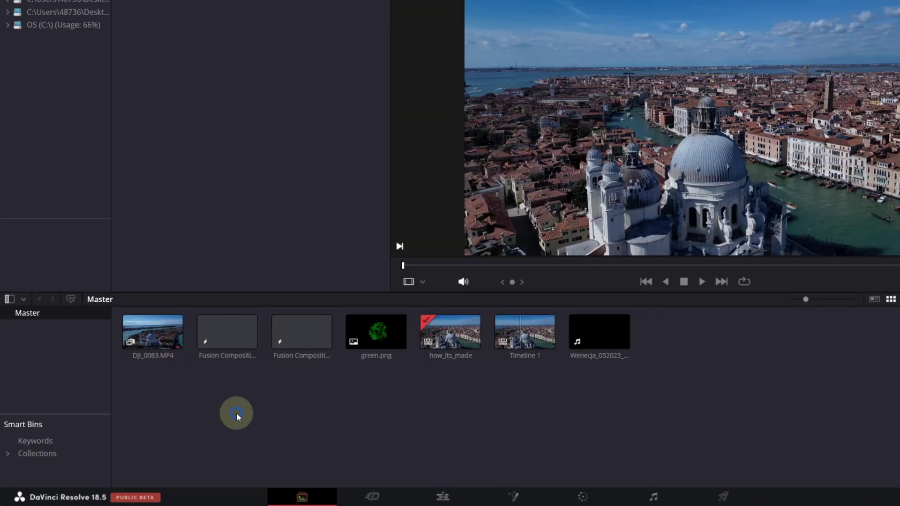
Create a Fusion composition named 'title' in the media bin and open it in Fusion
right_click(237, 413)
click(310, 294)
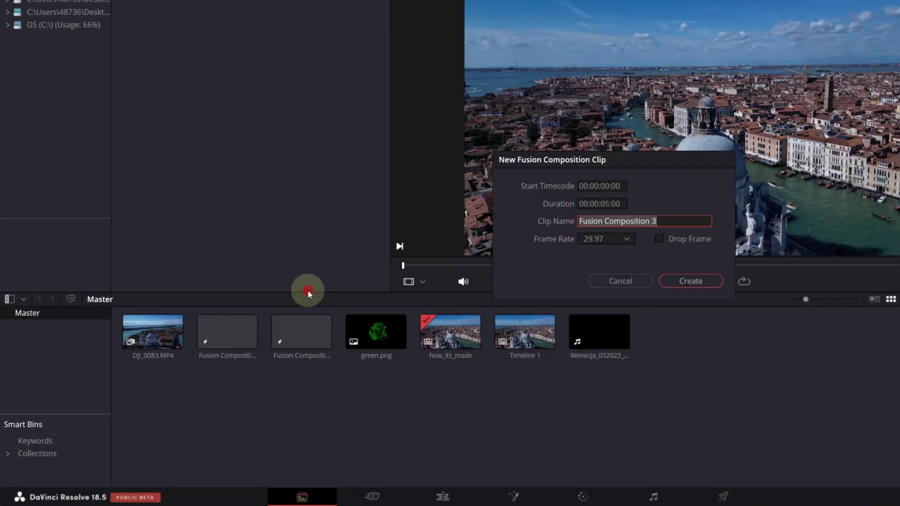
text(title)
key(Return)
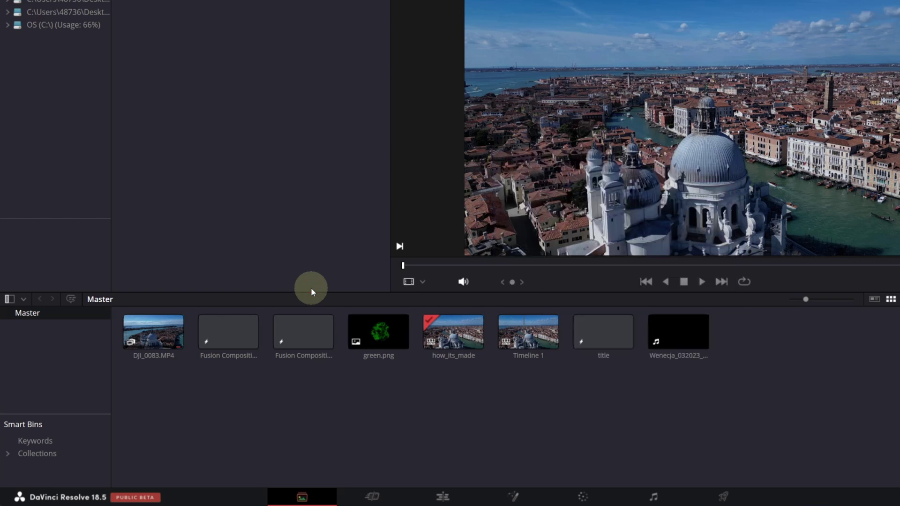
double_click(598, 329)
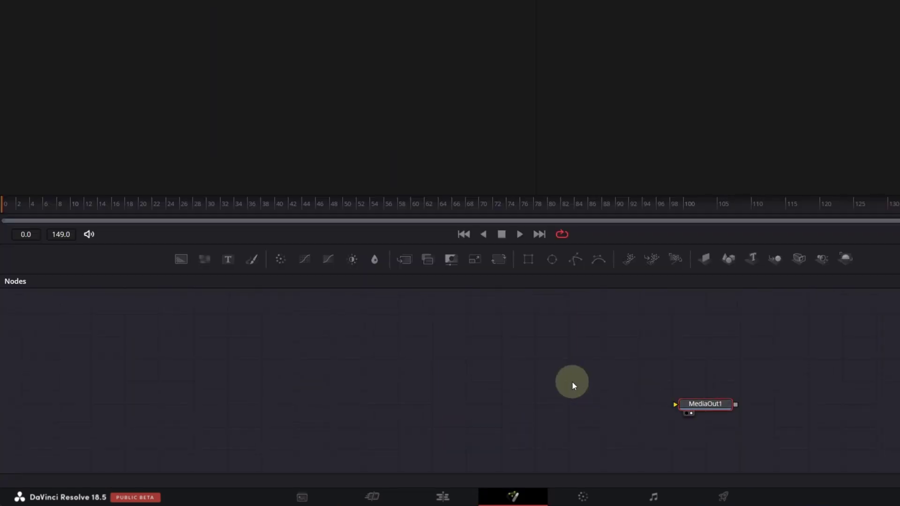
Add a Background node with alpha 0 and connect it to MediaOut1
drag(182, 261, 324, 411)
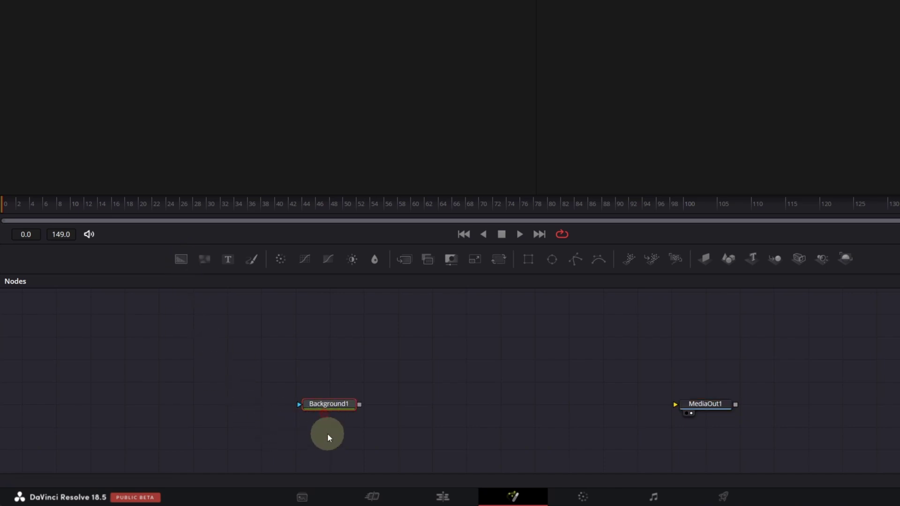
click(849, 20)
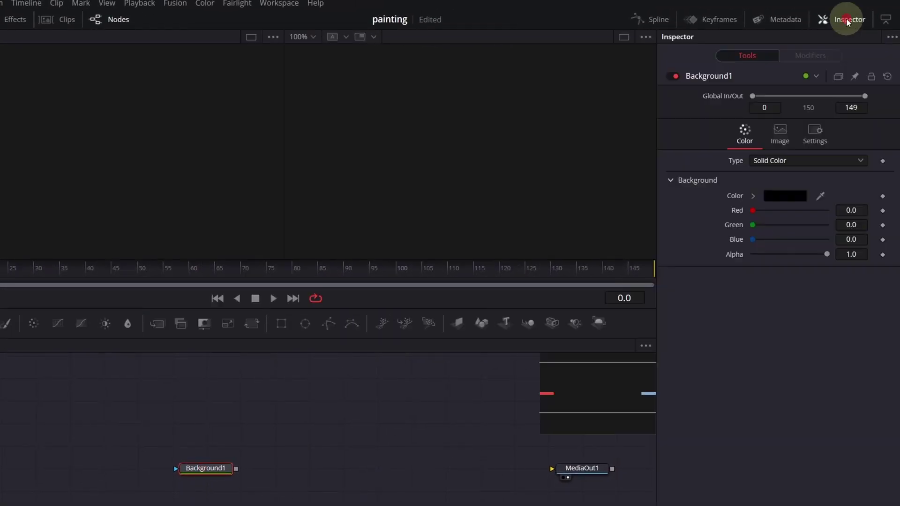
click(780, 134)
click(758, 147)
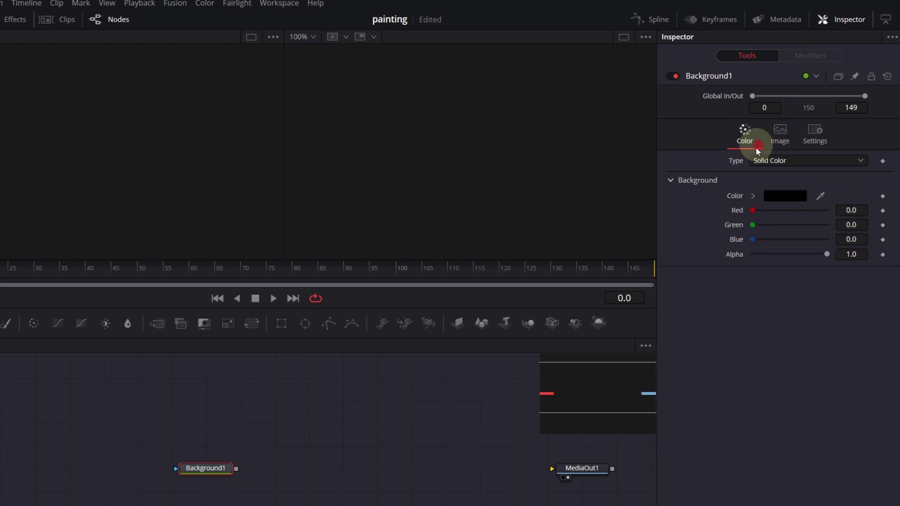
drag(828, 254, 739, 246)
drag(236, 468, 583, 468)
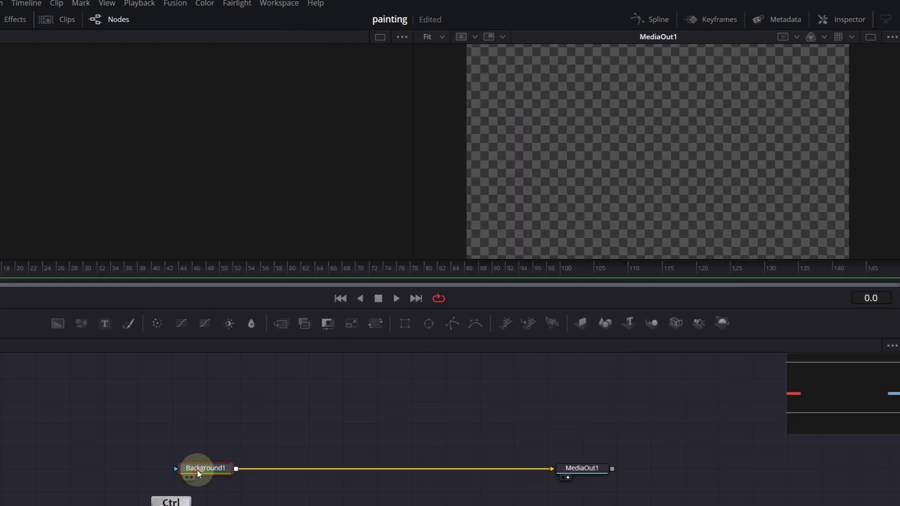
Paste a copy of Background1, add a Paint node, and give its brush an Image shape from a clip file
key(ctrl+v)
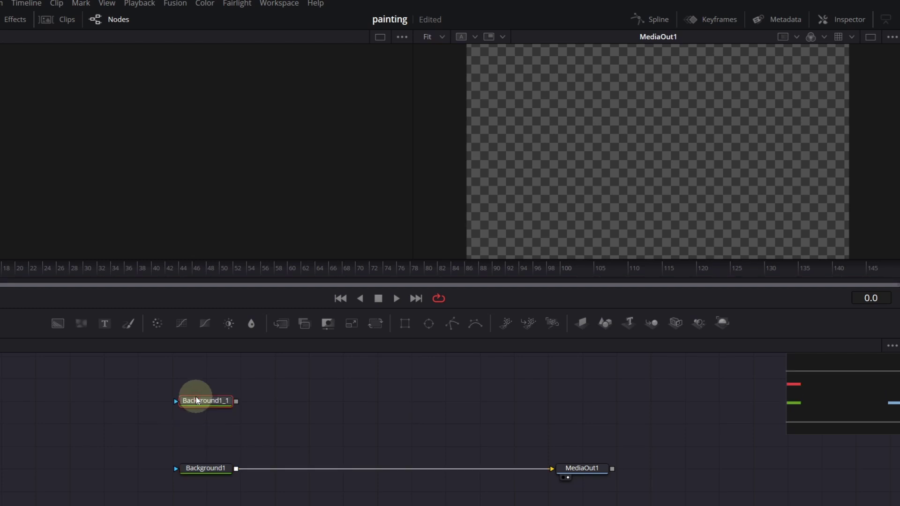
click(130, 324)
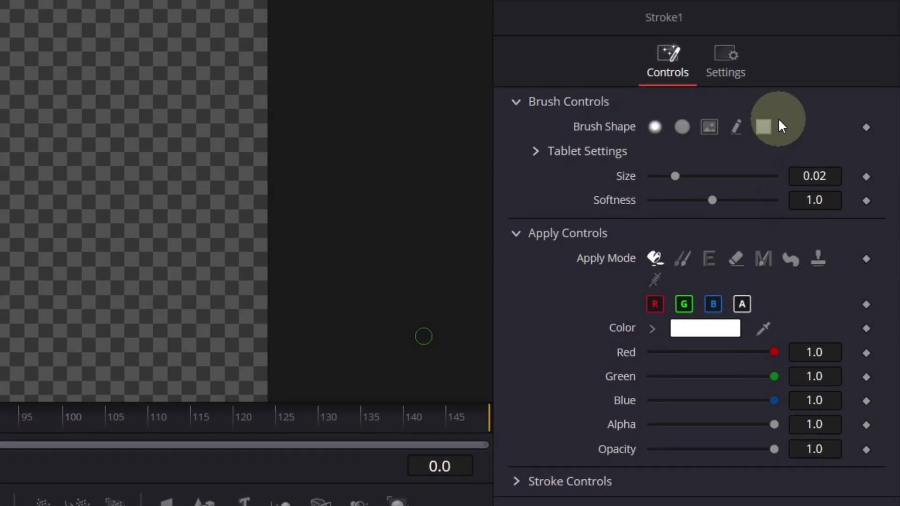
click(710, 127)
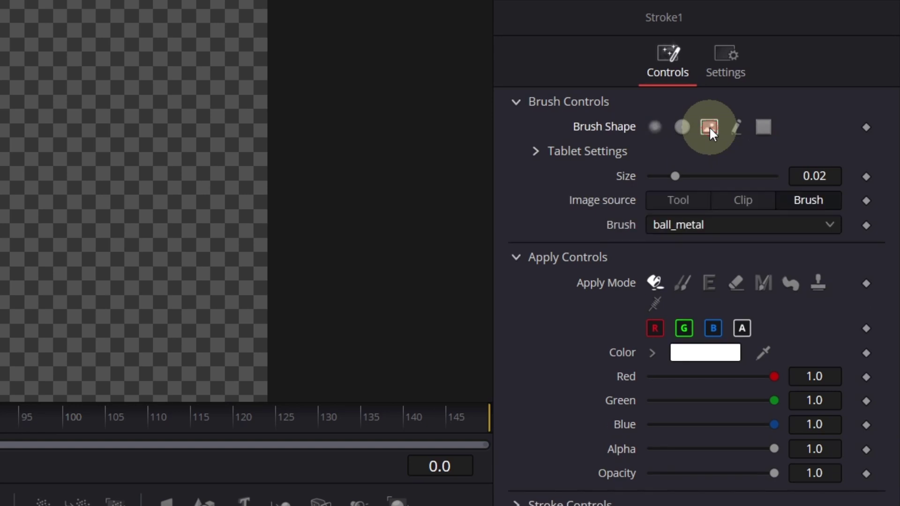
click(742, 200)
click(783, 225)
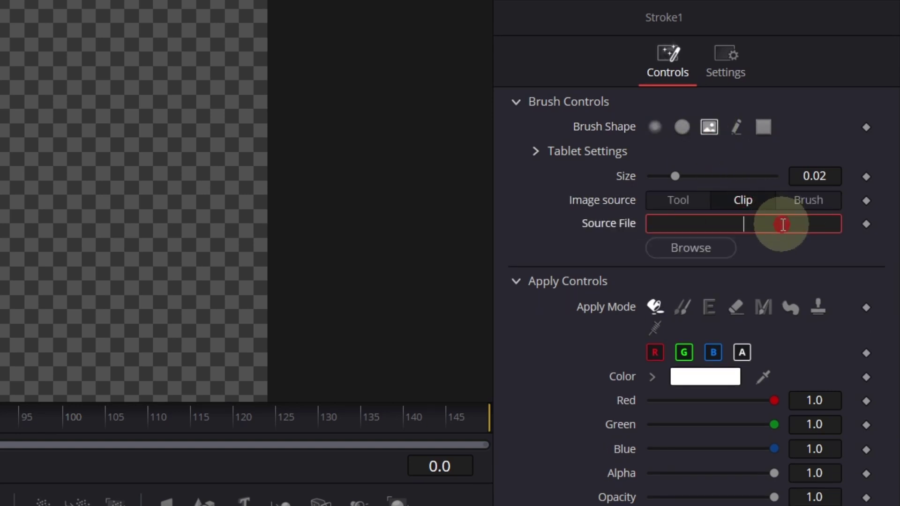
click(692, 248)
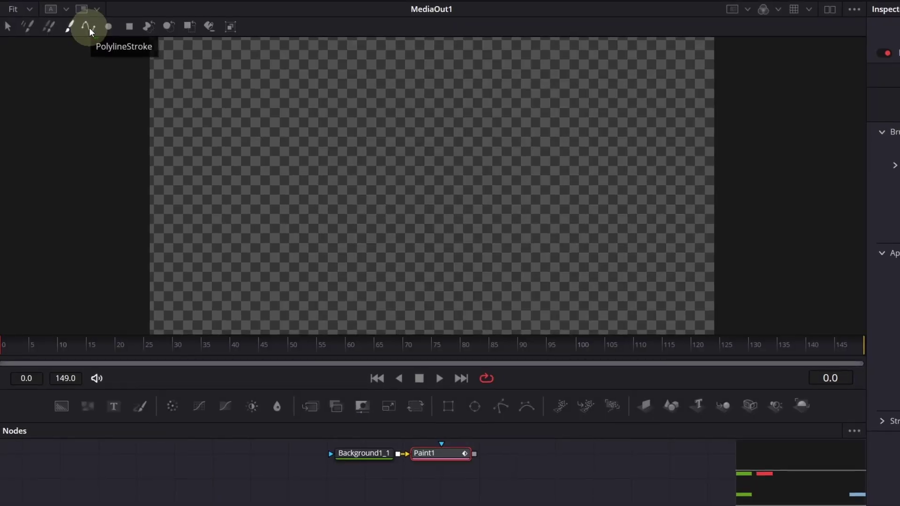
Draw a polyline stroke across the frame and set the brush size to about 0.78
click(89, 27)
mouse_move(191, 165)
mouse_down()
mouse_move(454, 191)
mouse_move(673, 165)
mouse_up()
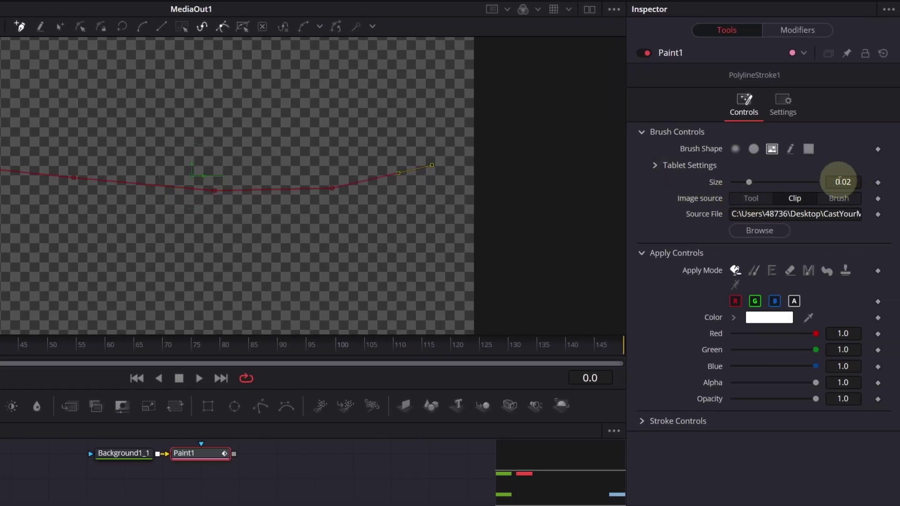
double_click(844, 182)
text(1)
key(Tab)
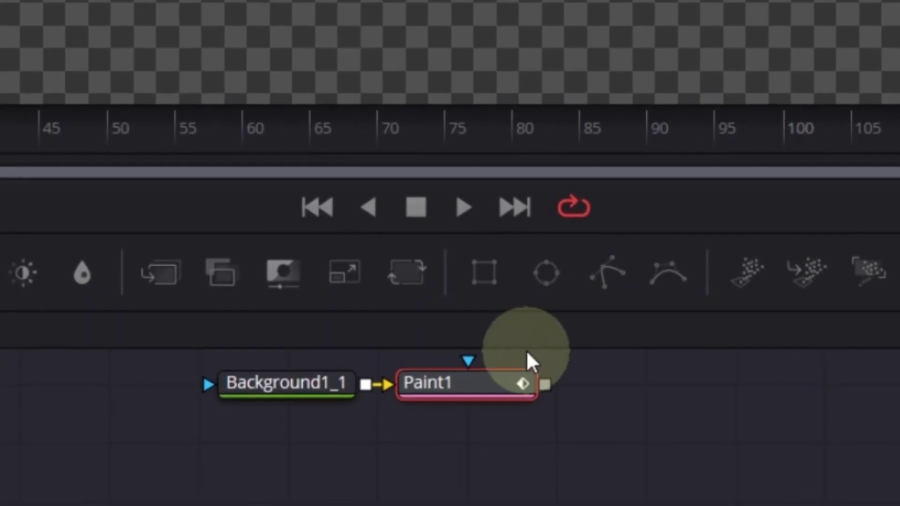
click(184, 464)
mouse_move(844, 184)
mouse_down()
mouse_move(1, 282)
mouse_move(517, 233)
mouse_up()
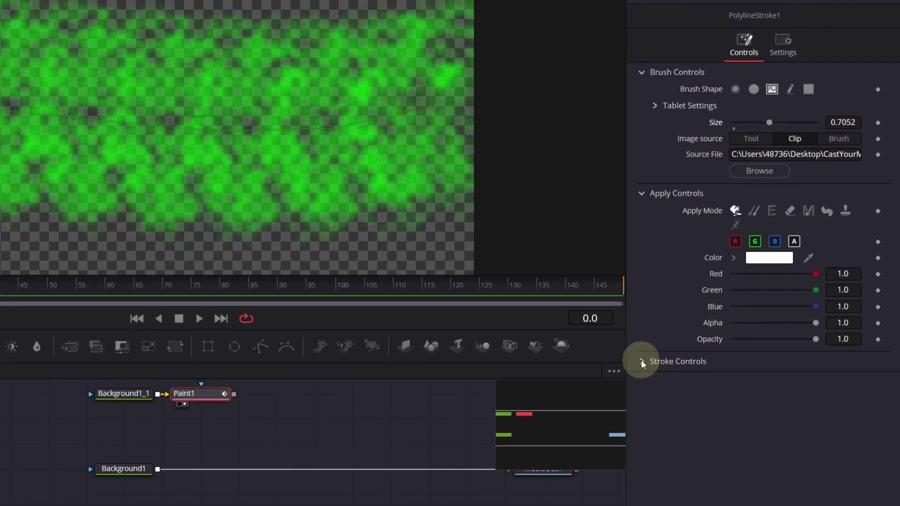
Set spacing 0.024 and size 0.764, keyframing Write On End 0 at frame 0 and 1 at frame 15
click(641, 360)
scroll(654, 380, down, 1)
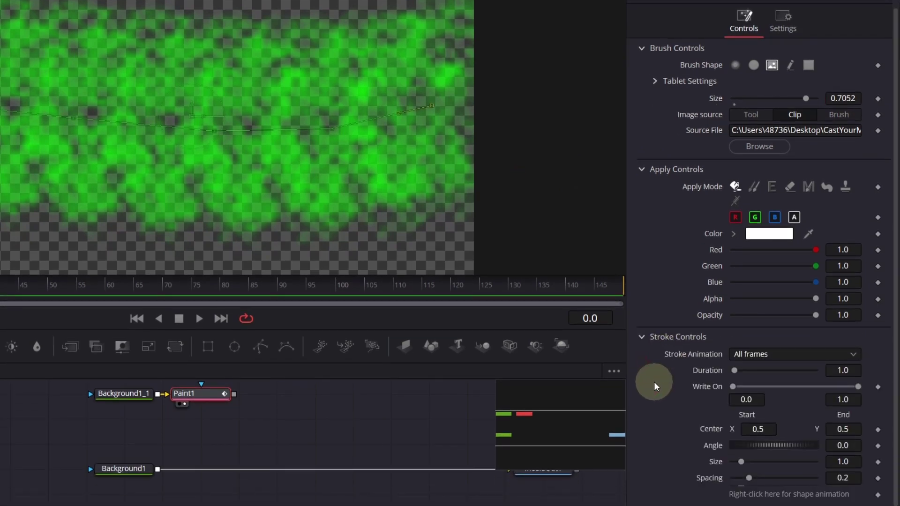
drag(838, 478, 724, 487)
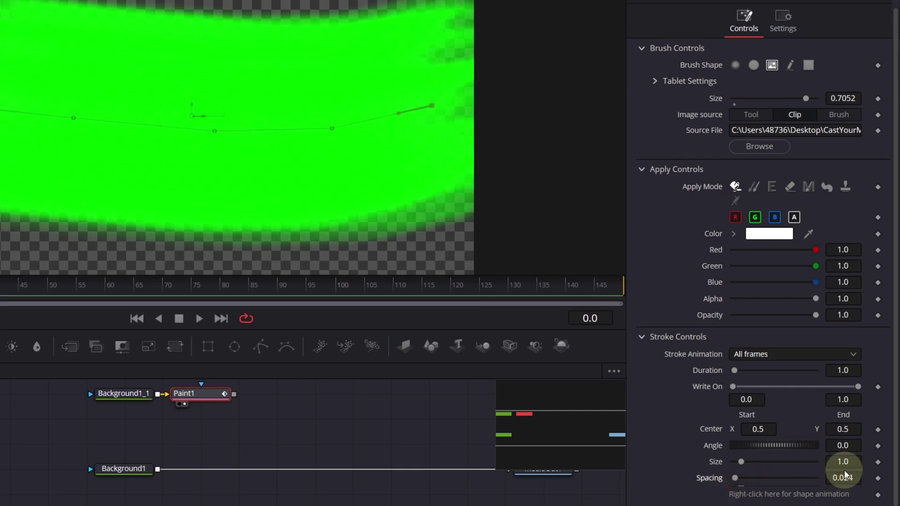
drag(840, 462, 825, 467)
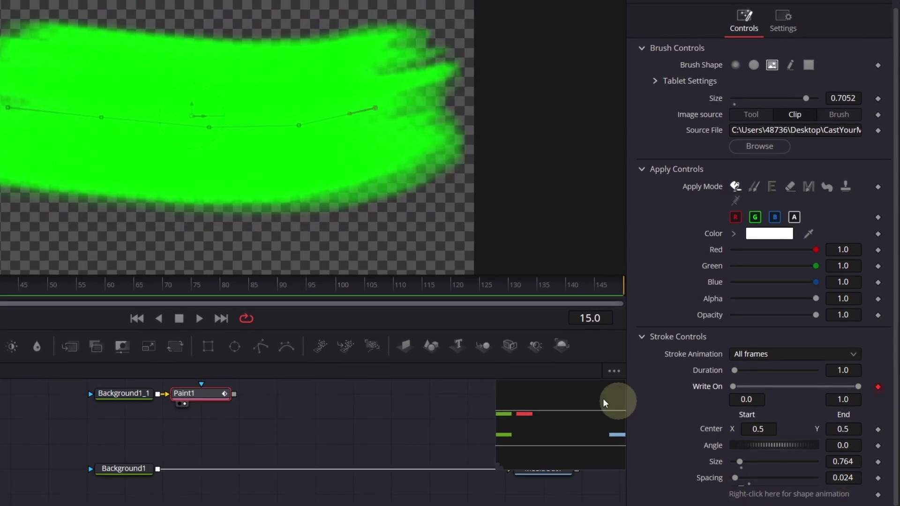
click(133, 320)
drag(870, 392, 649, 402)
click(199, 319)
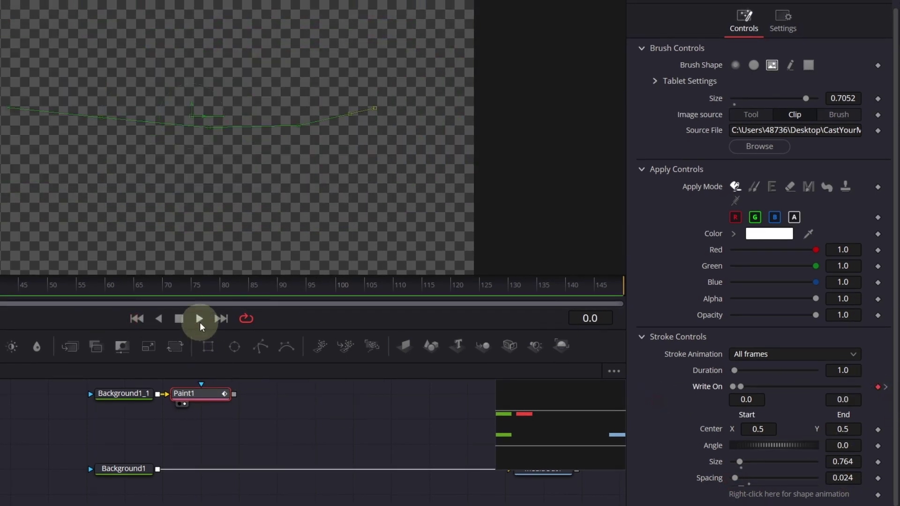
click(182, 320)
click(216, 348)
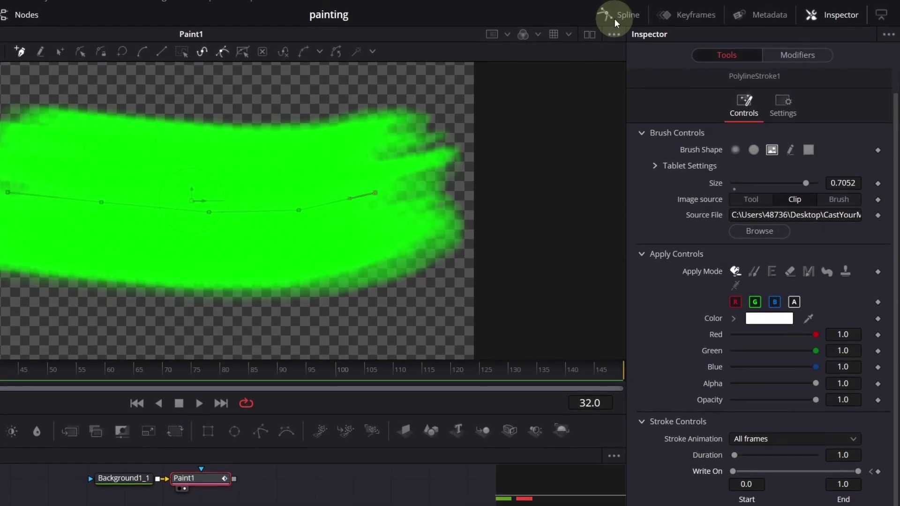
Ease the stroke's Write On keyframe curves in the Spline editor
click(614, 24)
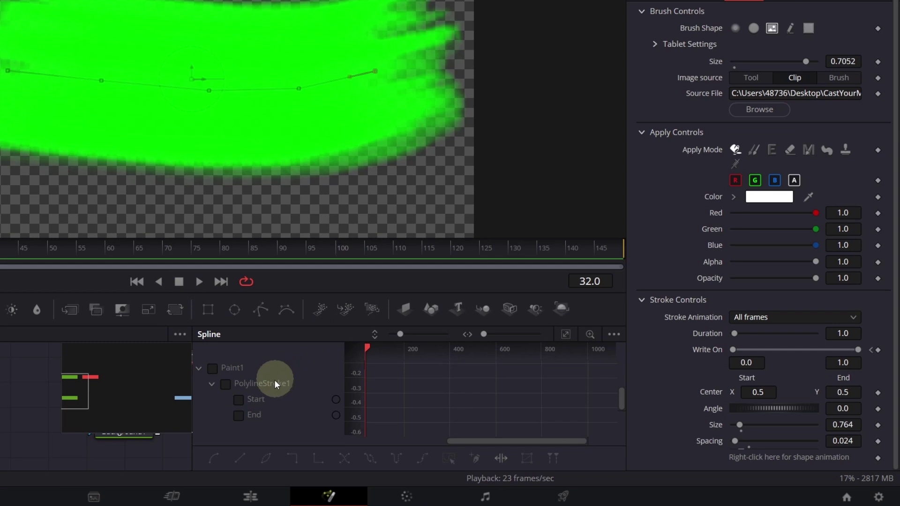
click(262, 480)
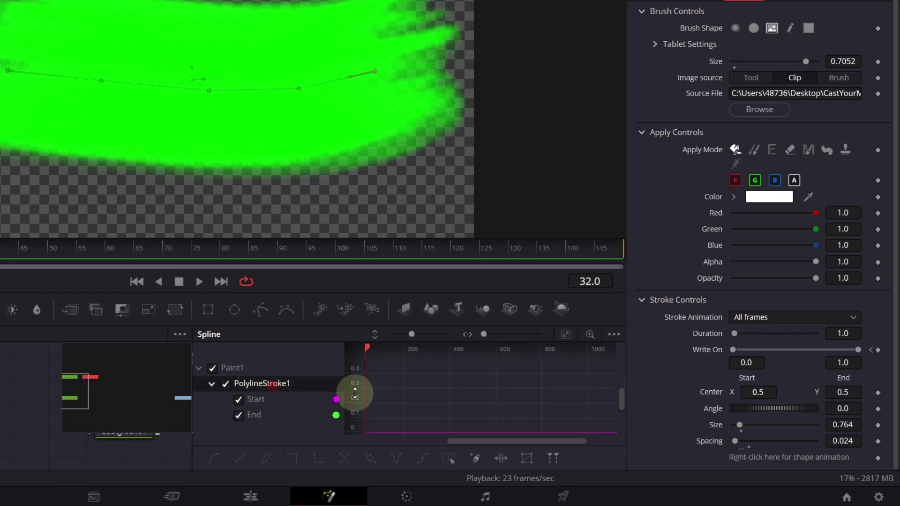
click(566, 431)
click(566, 397)
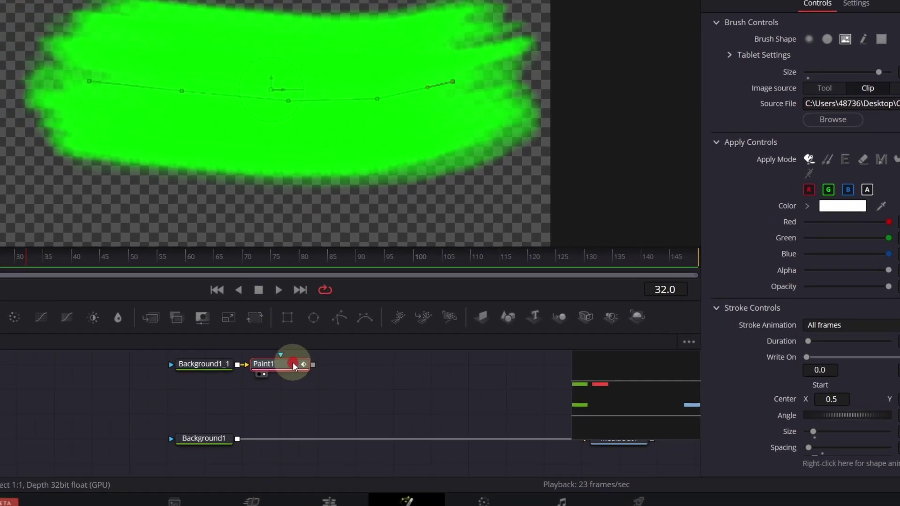
Add a Color Corrector node after Paint1
key(shift+space)
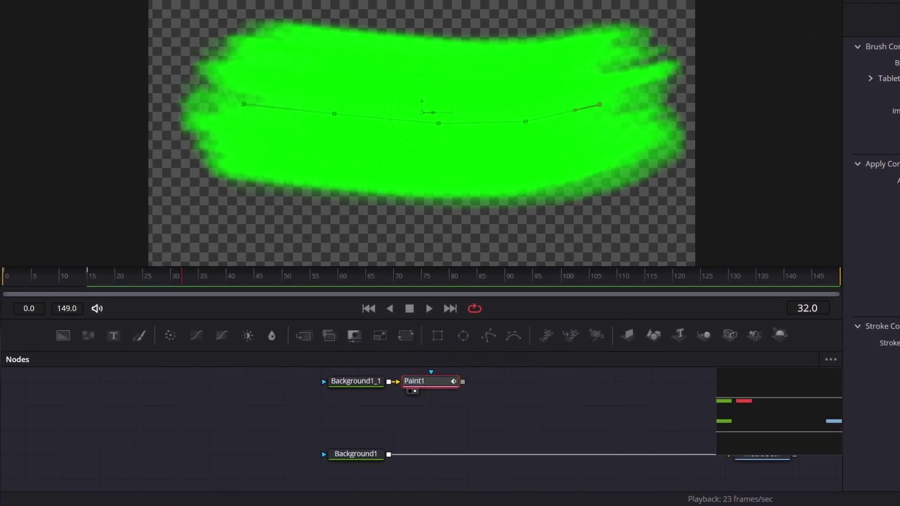
key(shift+space)
drag(583, 44, 173, 61)
click(166, 327)
text(c)
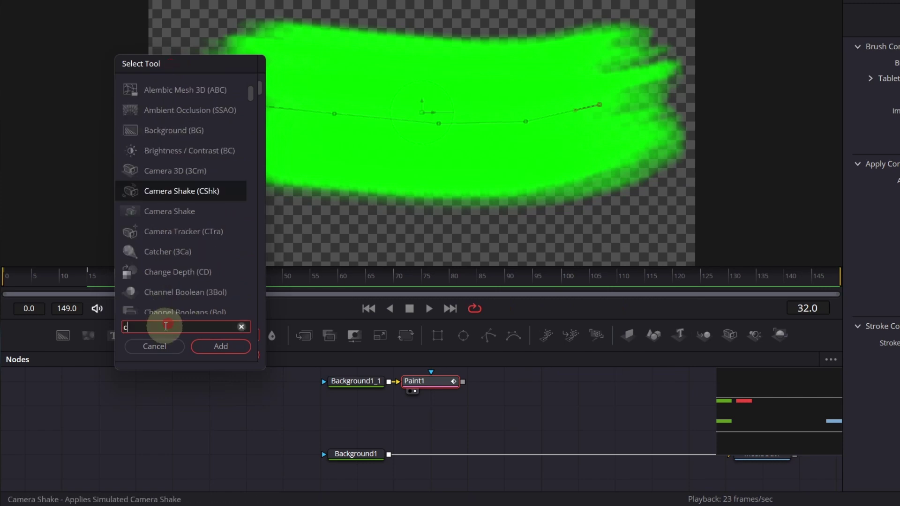
text(olor)
click(179, 108)
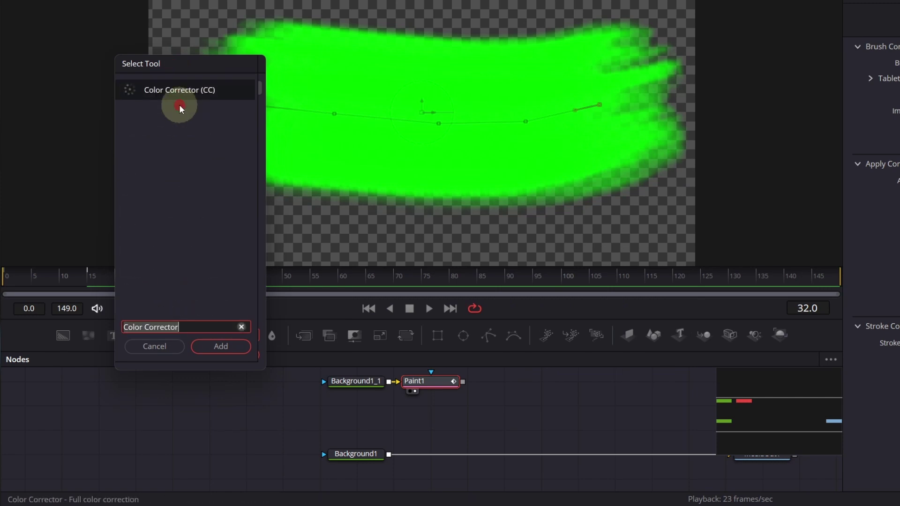
click(218, 348)
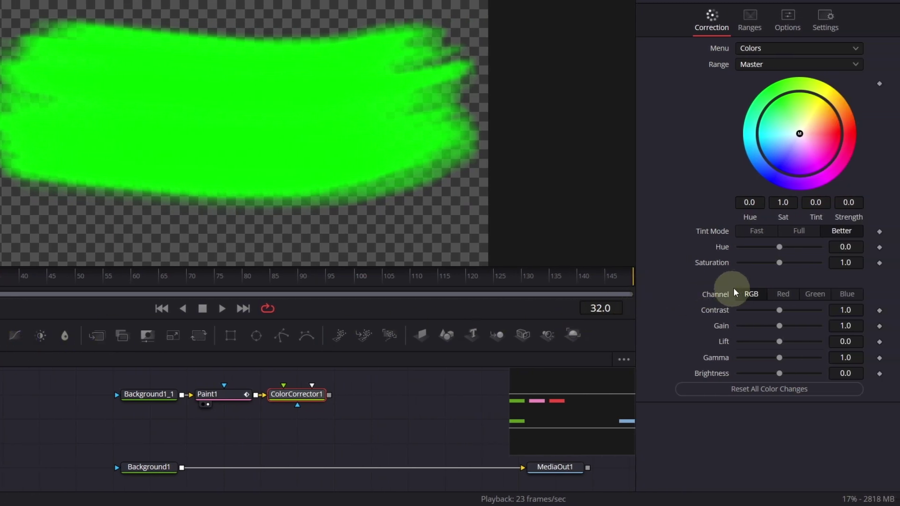
Set saturation 0 and gamma 1.881, then merge the stroke over Background1
drag(781, 262, 743, 266)
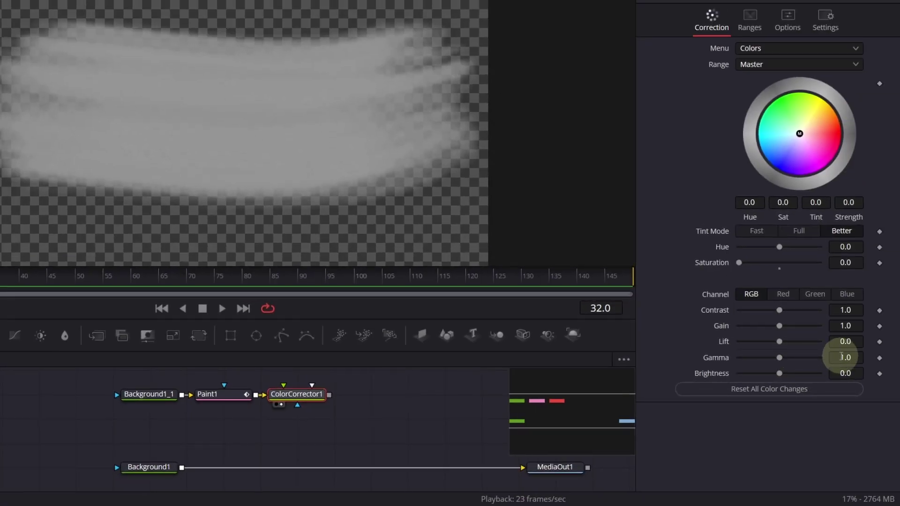
drag(841, 358, 861, 358)
scroll(841, 357, up, 9)
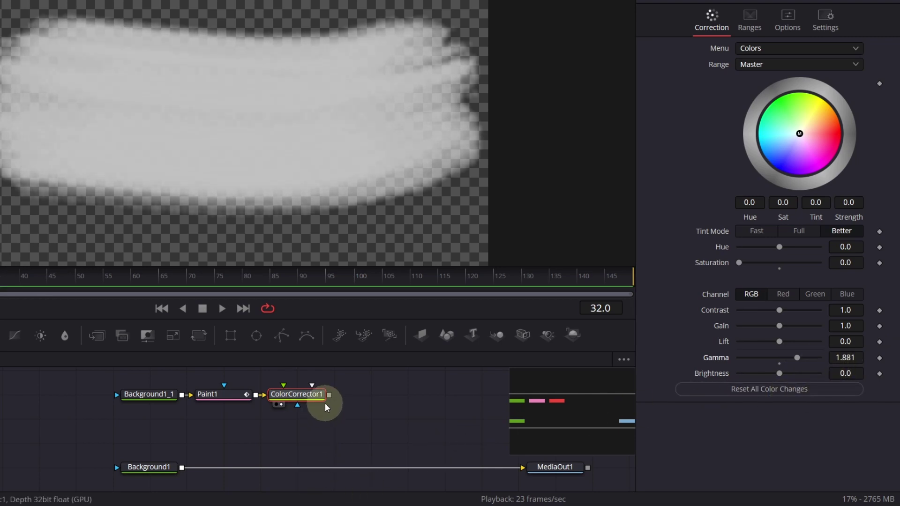
drag(331, 398, 182, 469)
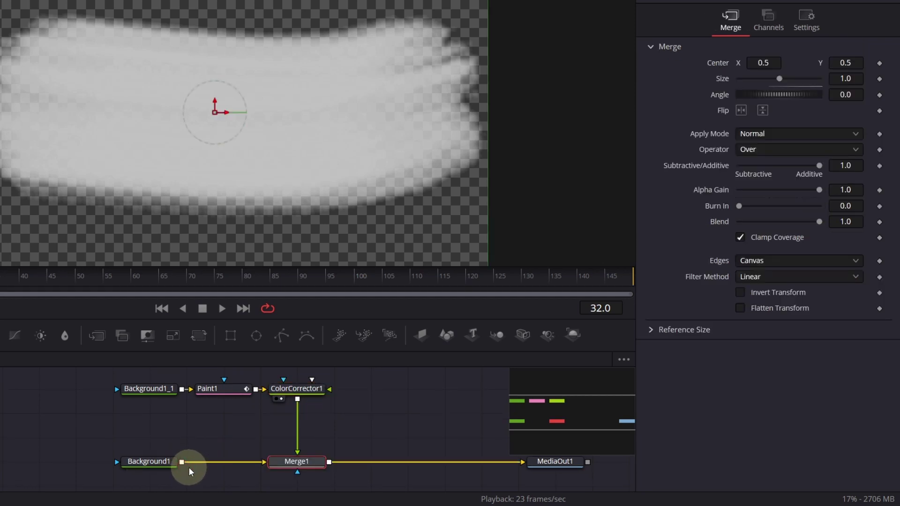
Drag the title composition onto V2 above the Venice drone clip and preview the playback
click(402, 500)
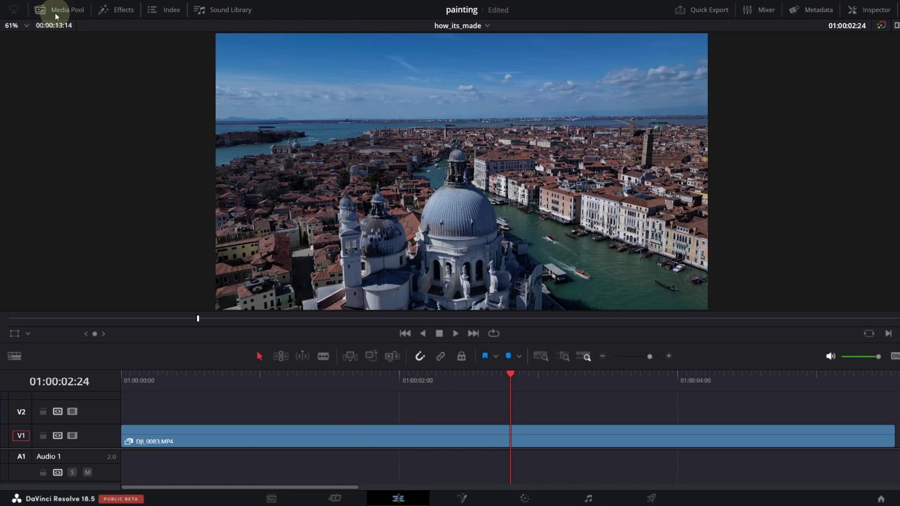
click(61, 9)
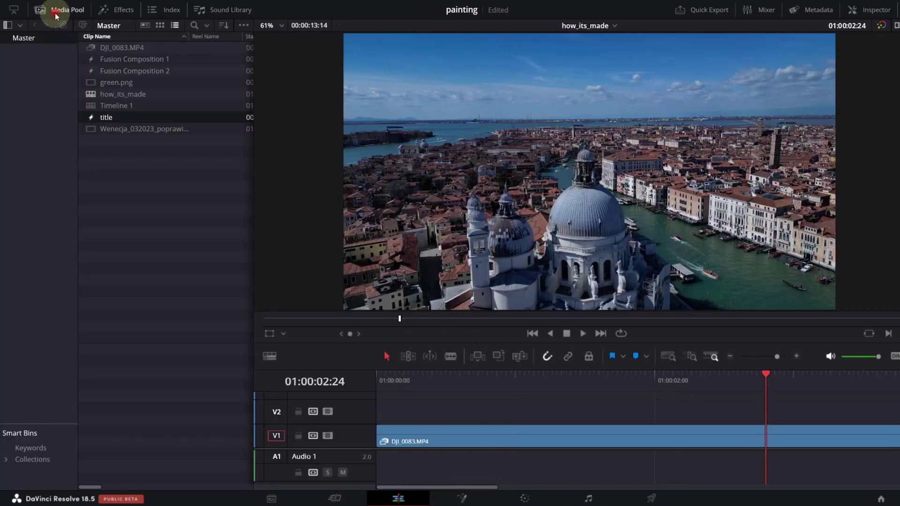
drag(107, 119, 454, 427)
click(66, 10)
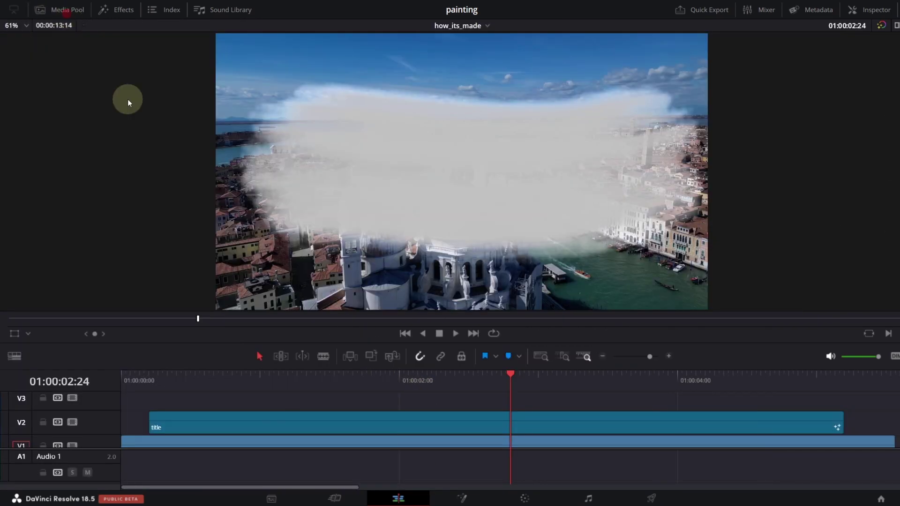
scroll(147, 394, down, 1)
click(143, 384)
key(space)
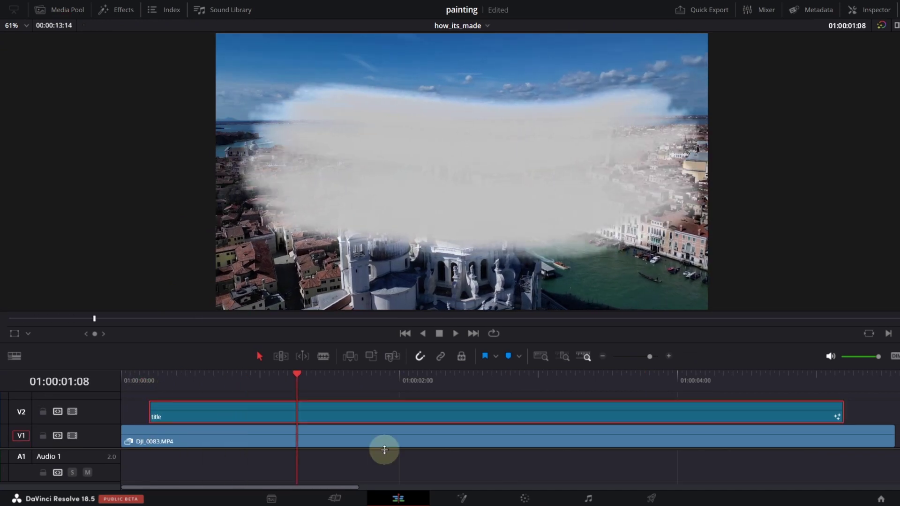
click(463, 499)
Add a Text node reading 'Italy :)' in the Mansalva font at size 0.3321
drag(93, 348, 384, 411)
click(792, 184)
text(Italy :))
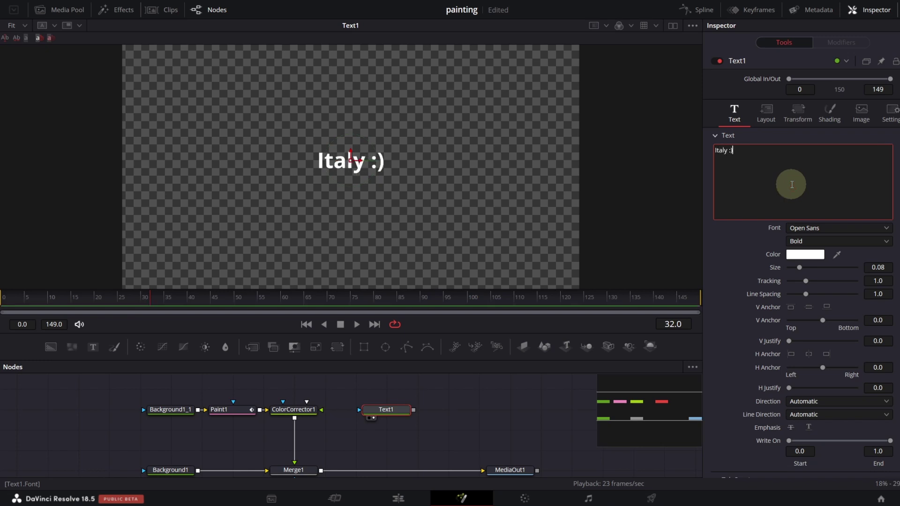
click(839, 228)
click(846, 336)
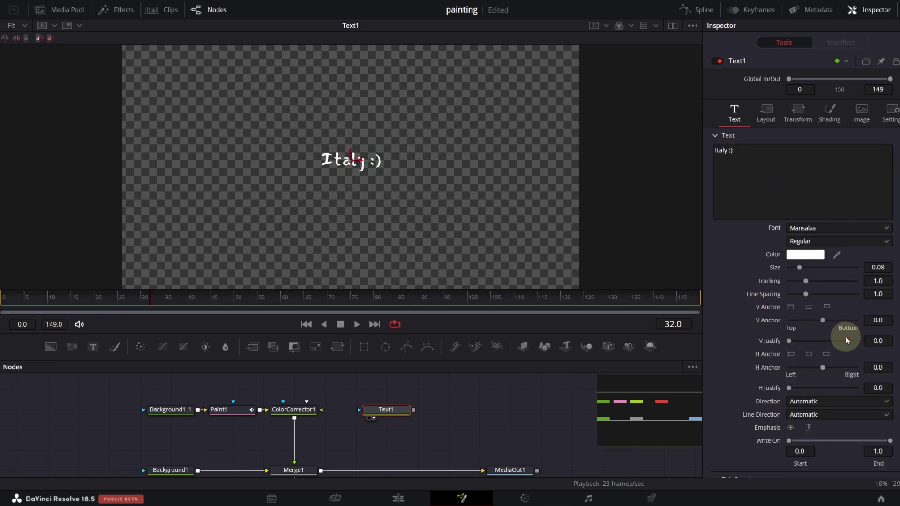
drag(873, 269, 894, 270)
scroll(347, 455, down, 1)
scroll(399, 438, up, 1)
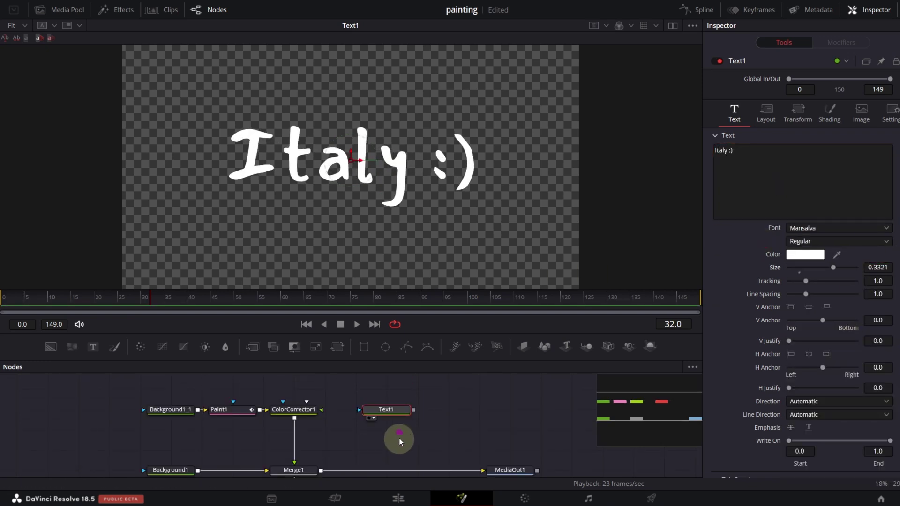
Merge the text with the stroke in Merge2 and set the operator to cut it out
drag(415, 412, 388, 460)
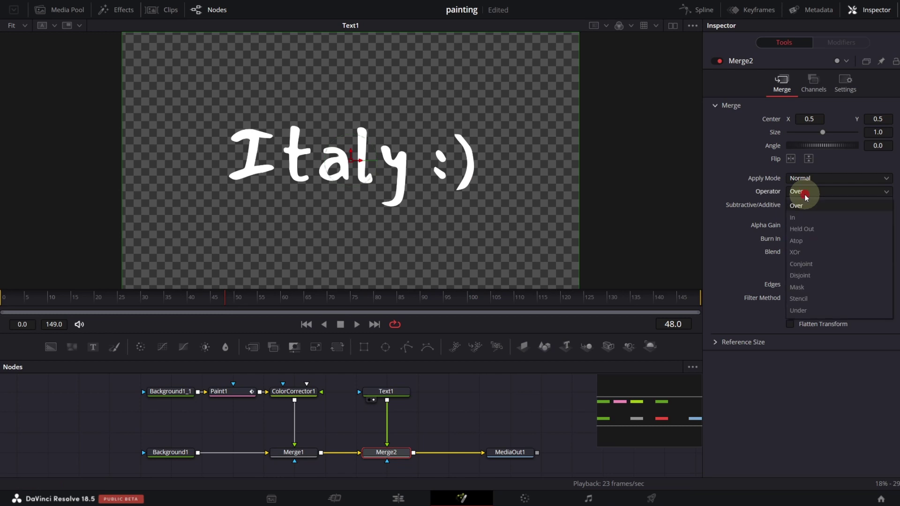
click(809, 251)
click(508, 457)
click(394, 394)
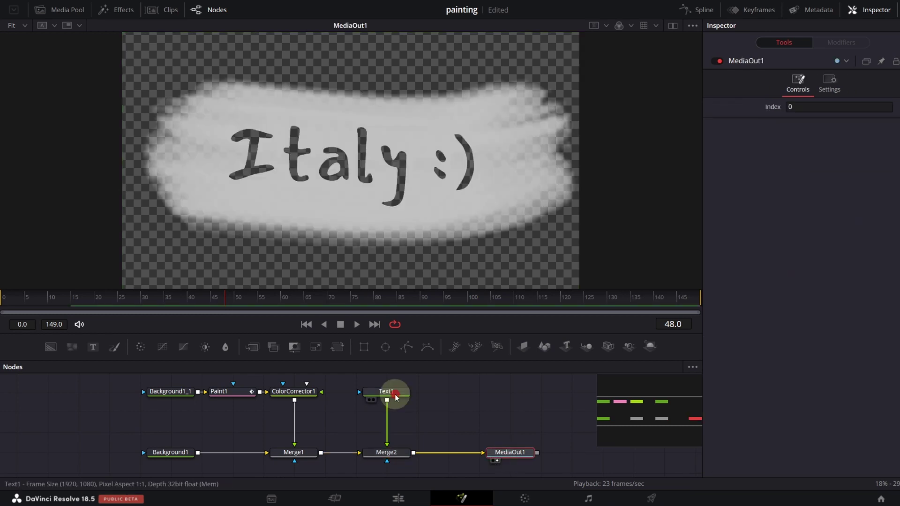
Add a Paint Mask effect to the Text node and choose the polyline stroke tool
scroll(420, 414, up, 2)
click(117, 9)
click(191, 26)
text(mask)
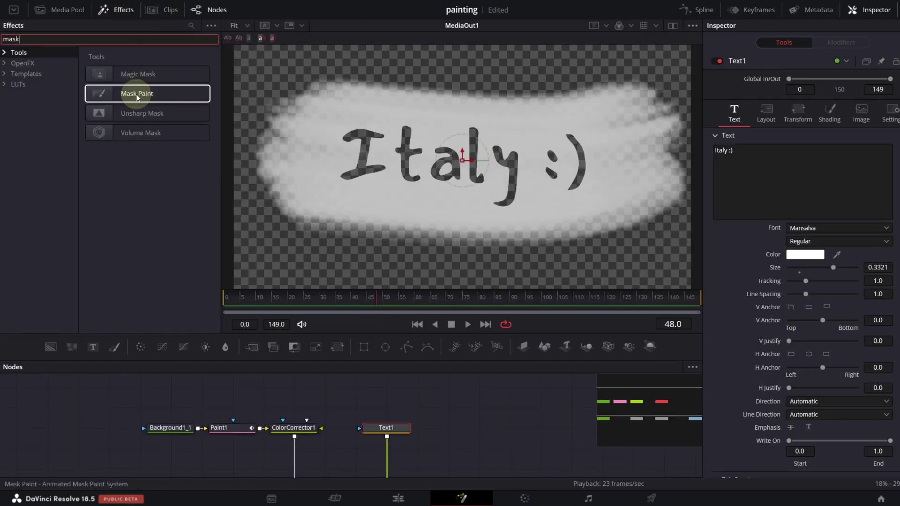
drag(393, 396, 389, 437)
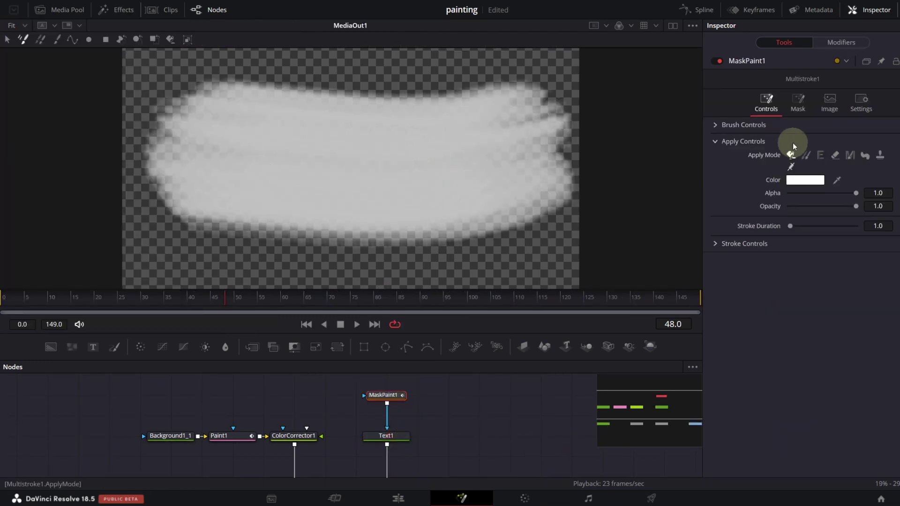
click(800, 101)
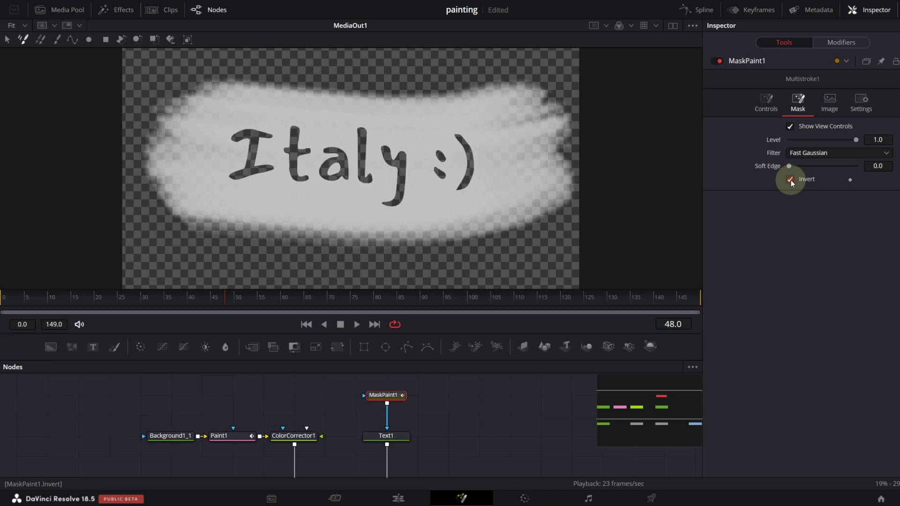
click(72, 39)
Trace a polyline stroke through the Italy :) letters, including the y tail and bracket
scroll(284, 167, up, 2)
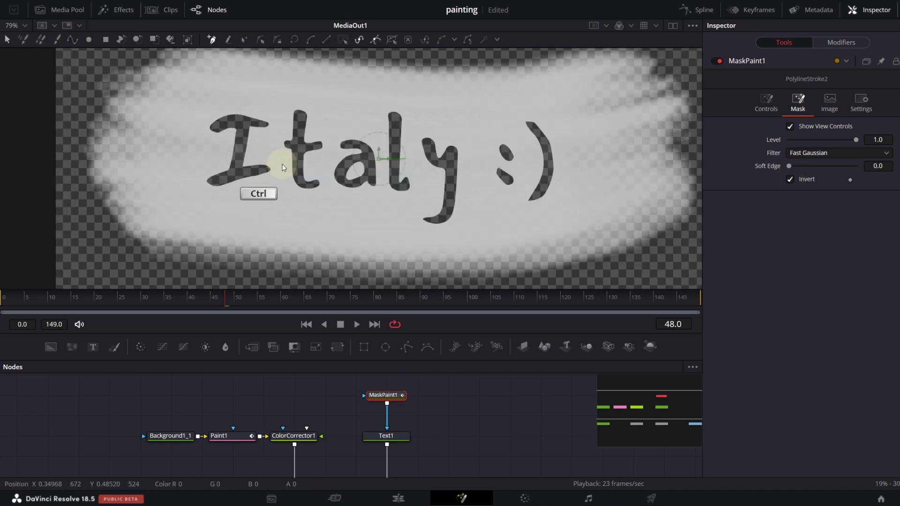
scroll(283, 168, up, 2)
click(228, 94)
click(215, 188)
click(182, 113)
click(261, 109)
click(177, 192)
click(264, 171)
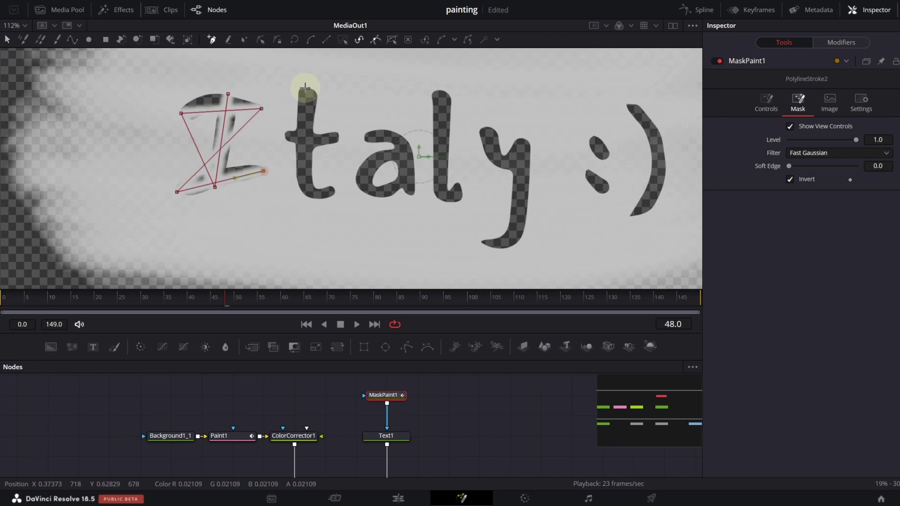
click(308, 87)
click(307, 185)
drag(595, 170, 627, 218)
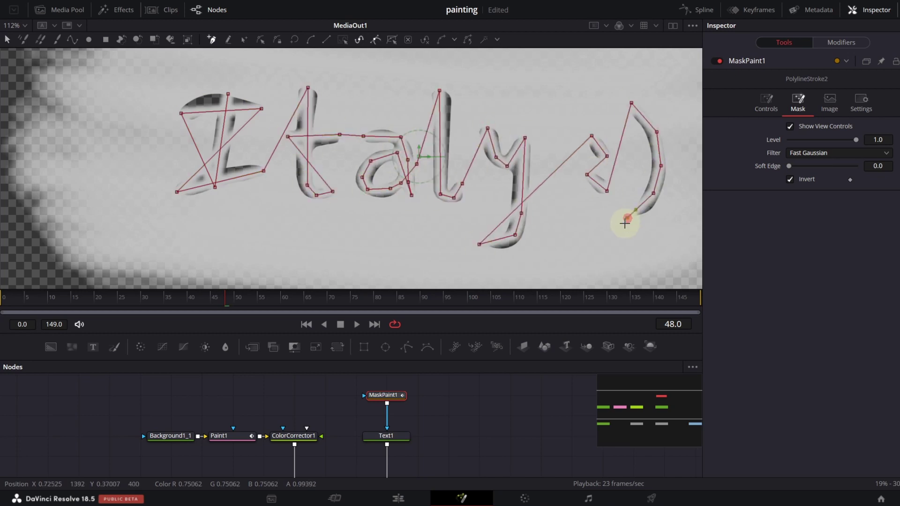
Thicken the mask stroke to brush size 0.0537 and turn off mask inversion
click(766, 107)
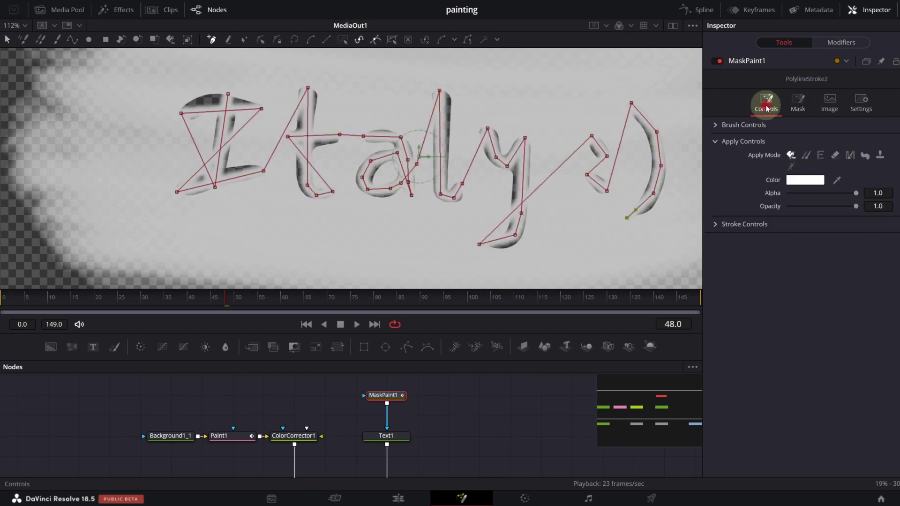
click(715, 125)
drag(876, 166, 899, 161)
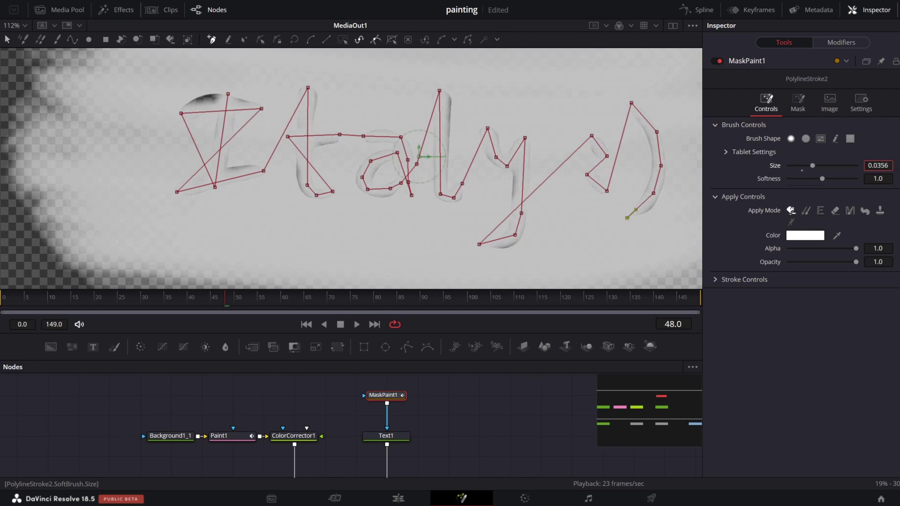
click(798, 107)
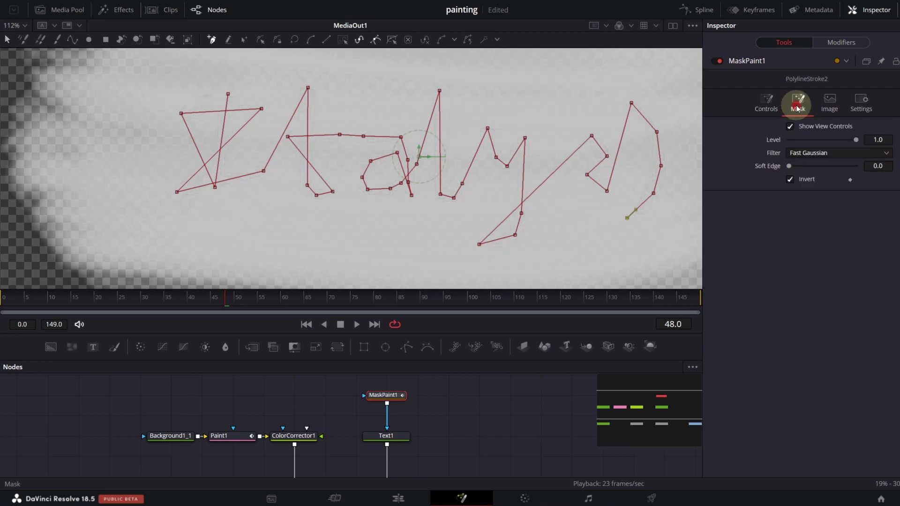
click(791, 180)
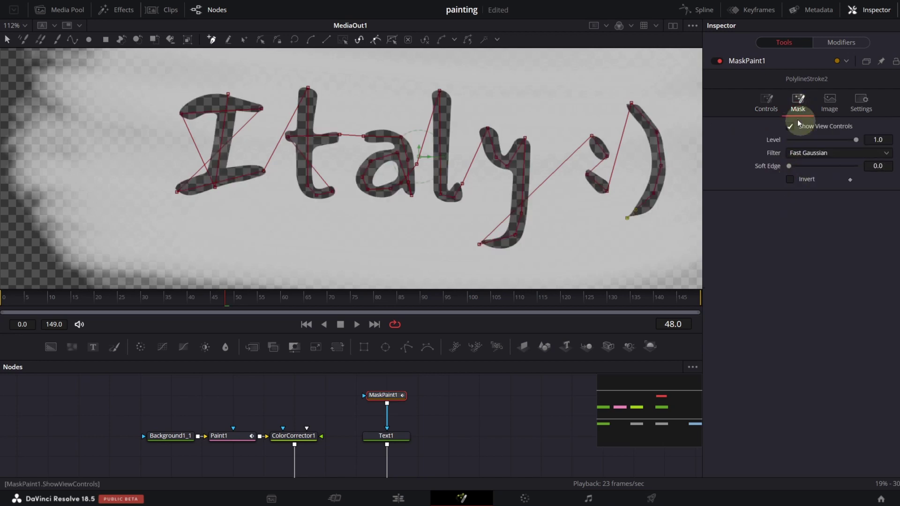
click(766, 101)
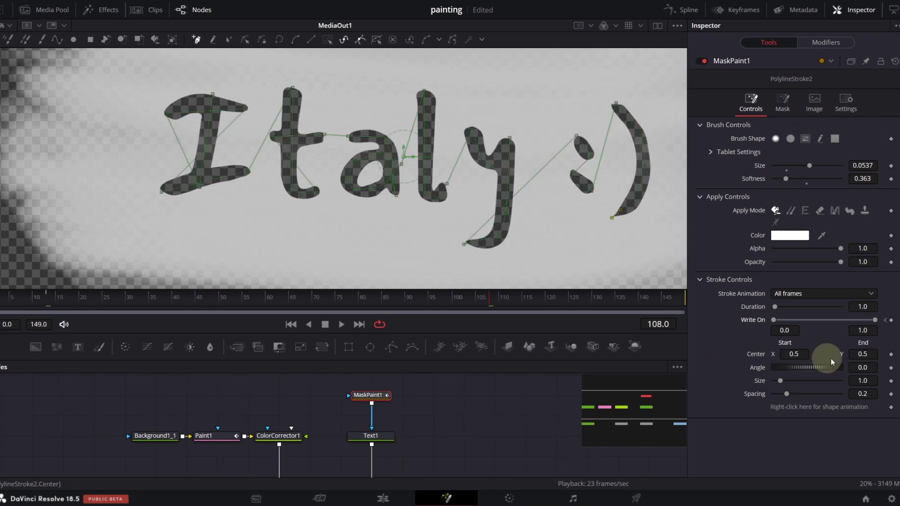
Keyframe Write On End from 0 at frame 48 to 1 at frame 108 and smooth the curve
drag(877, 320, 762, 319)
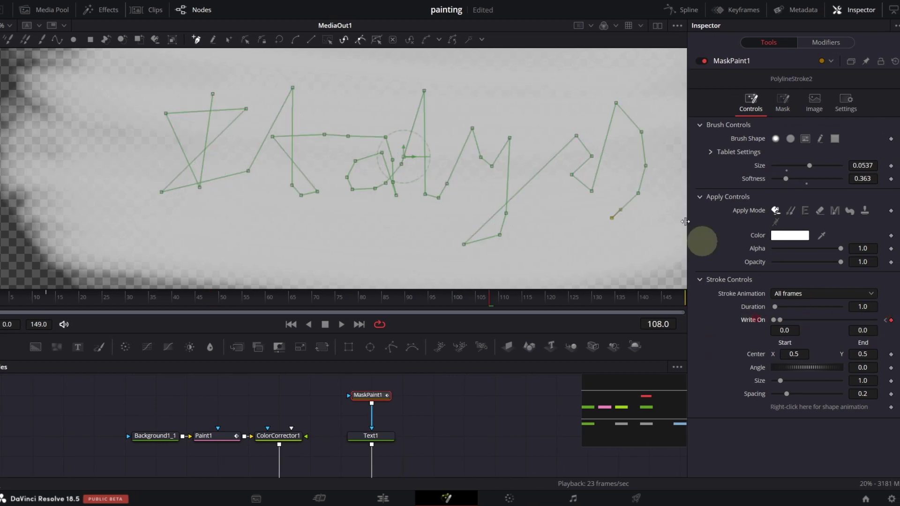
click(683, 11)
click(355, 469)
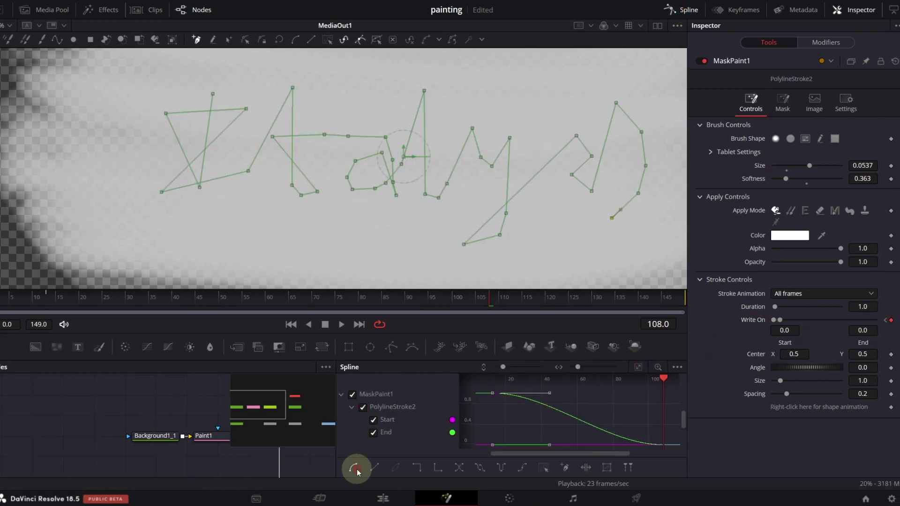
Add a Sharpen effect with amount 44.4 after Text1
click(371, 300)
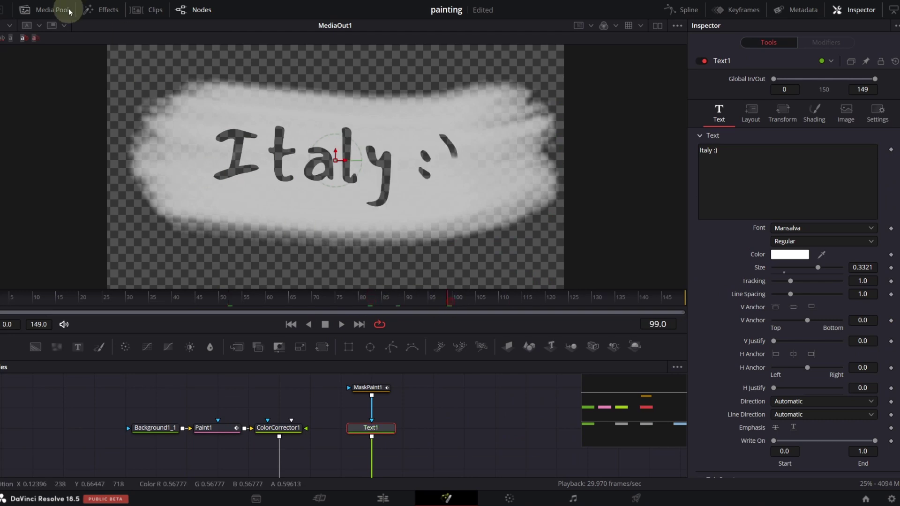
click(101, 9)
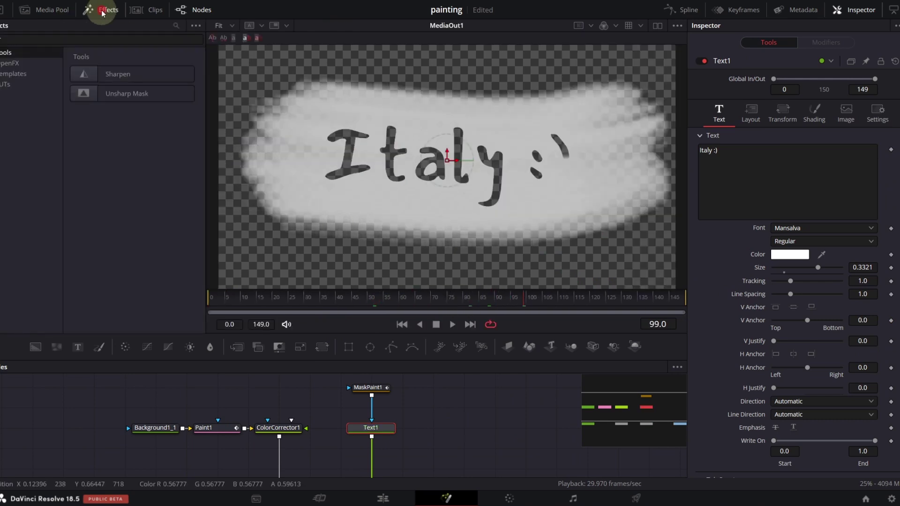
click(81, 74)
click(99, 9)
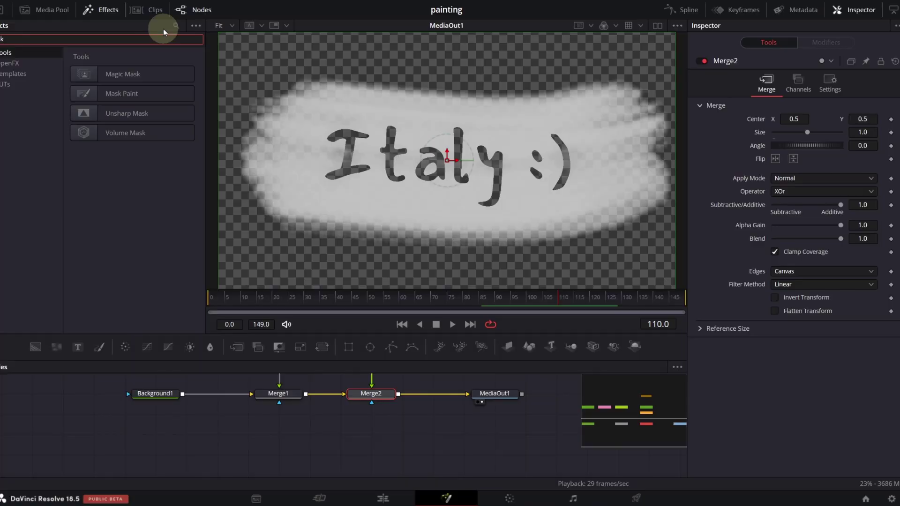
Add a new Mask Paint node and wire it as the effect mask for Merge1 and Merge2
click(120, 95)
drag(120, 96, 311, 434)
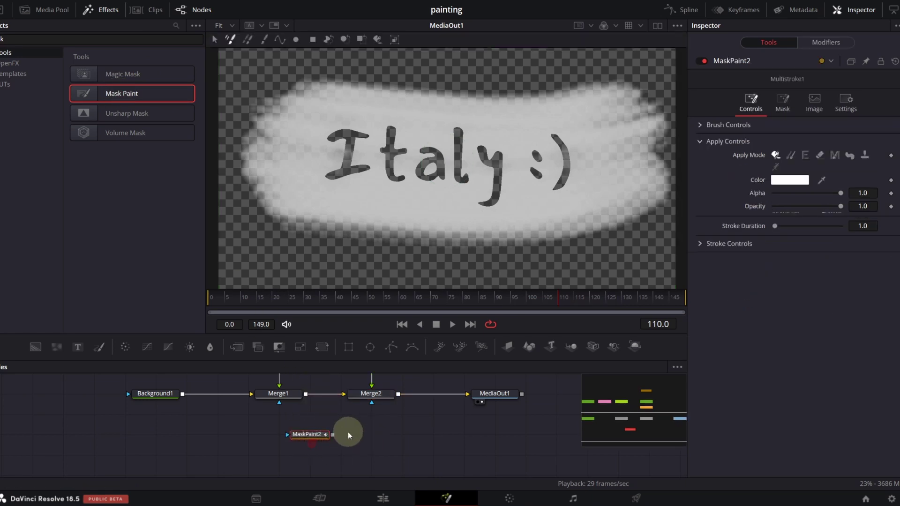
drag(313, 419, 278, 403)
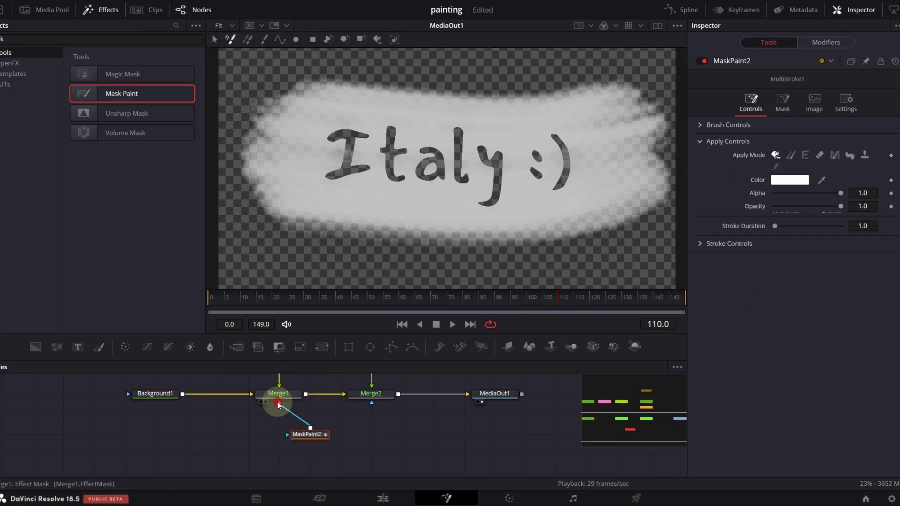
drag(366, 410, 375, 406)
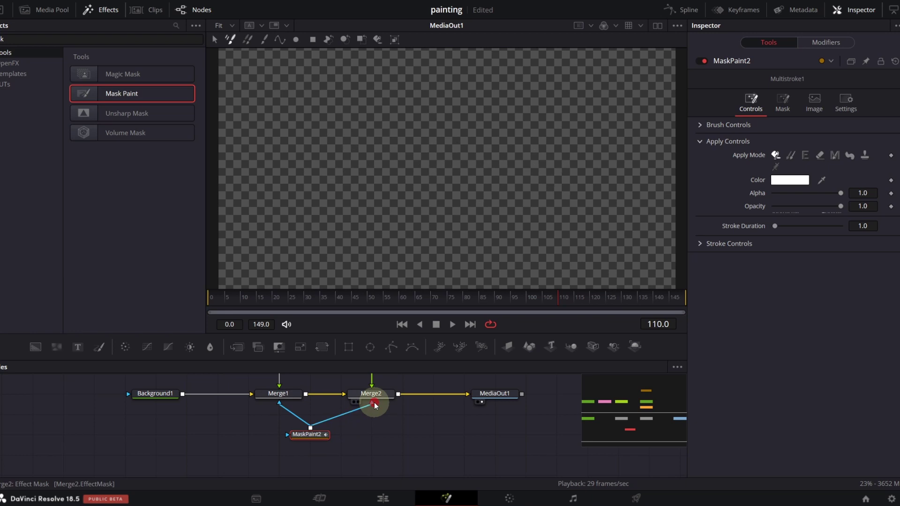
Invert the new mask and draw a zigzag polyline stroke sweeping across the whole title
click(782, 103)
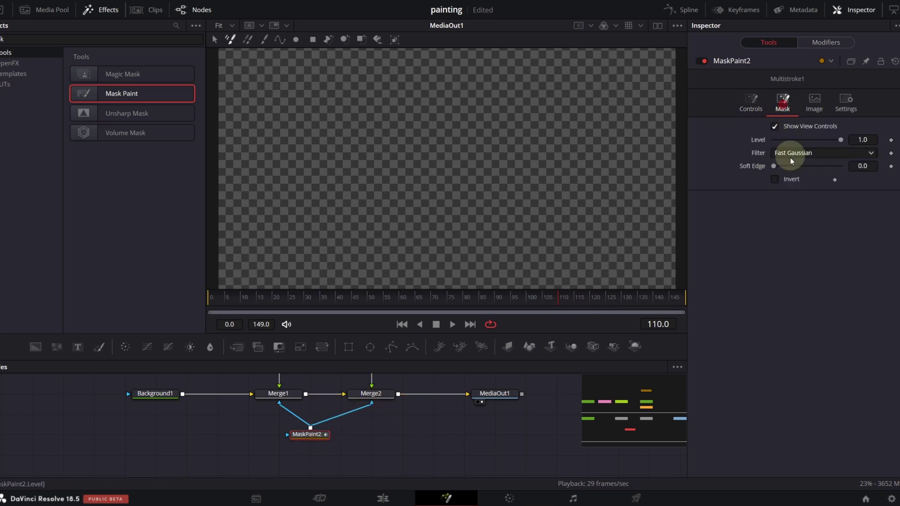
click(278, 41)
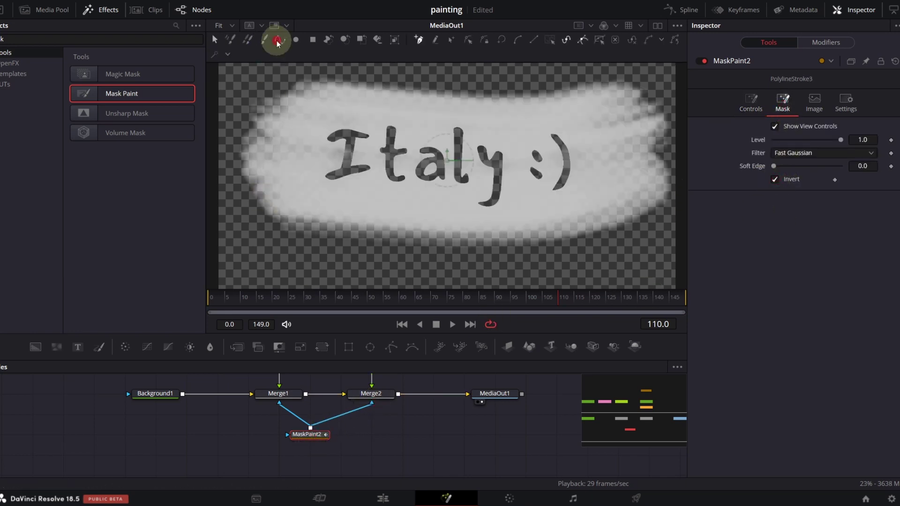
click(258, 80)
click(659, 90)
click(229, 128)
click(662, 136)
click(243, 173)
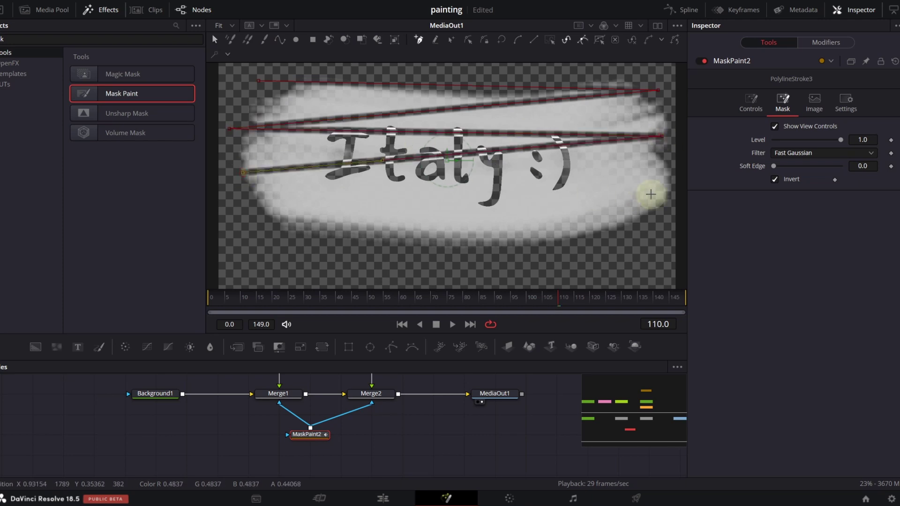
click(656, 194)
click(252, 219)
click(628, 234)
Set the wipe stroke's brush Size to 0.1 and Softness to 0.095
click(751, 101)
click(700, 125)
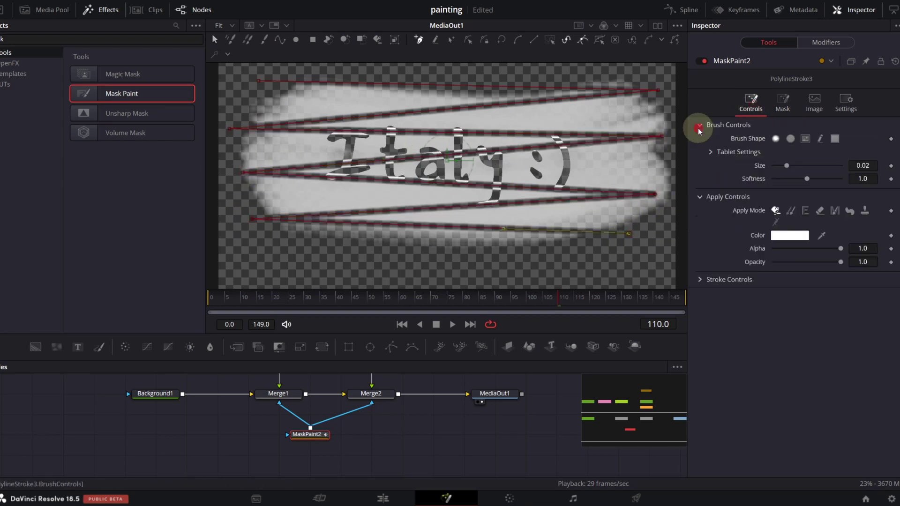
mouse_move(808, 178)
mouse_down()
mouse_move(778, 179)
mouse_move(840, 166)
mouse_up()
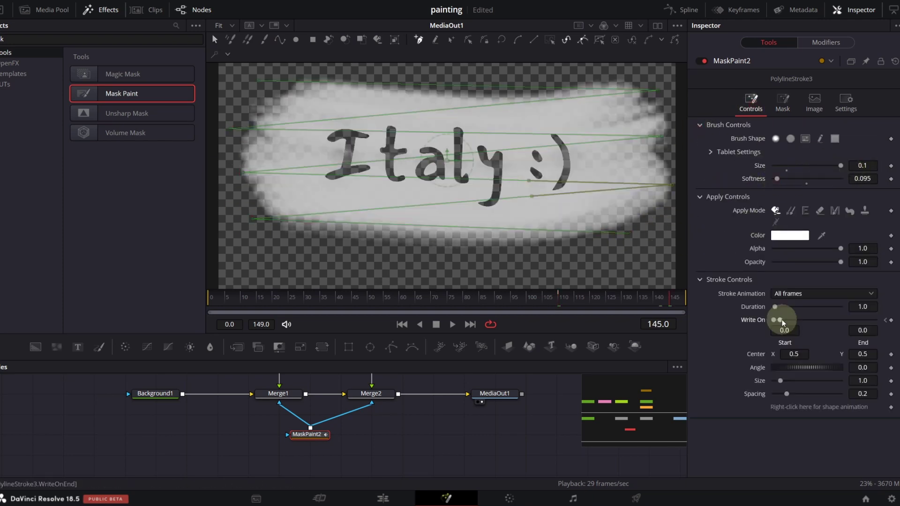
drag(780, 319, 884, 328)
Switch to the Edit page and play the finished Venice clip from the start
click(383, 499)
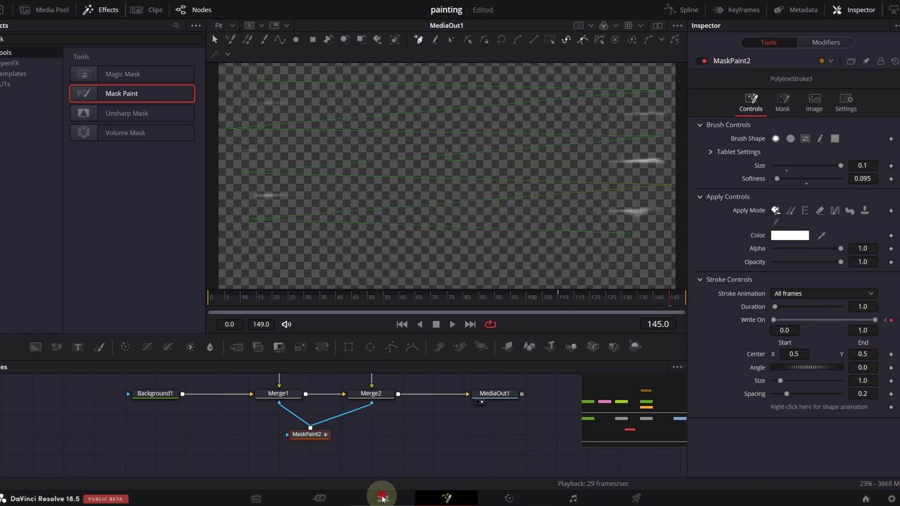
key(Home)
key(space)
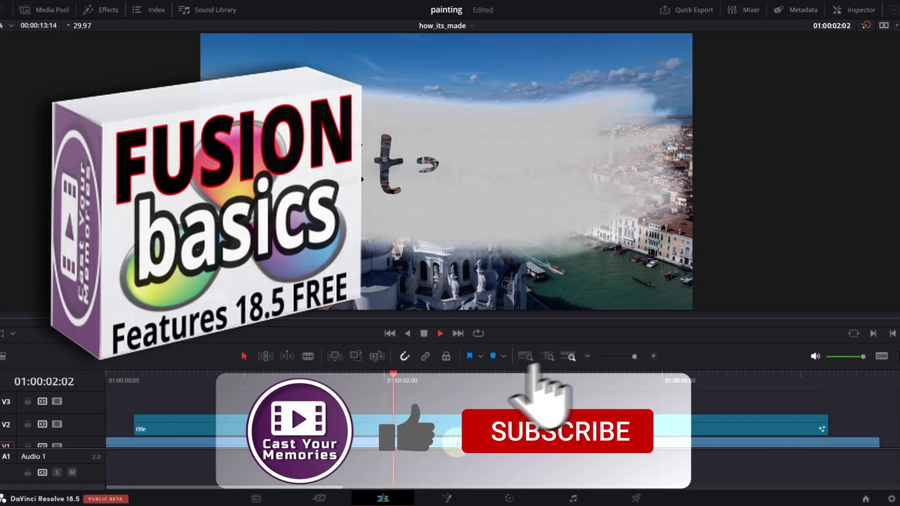